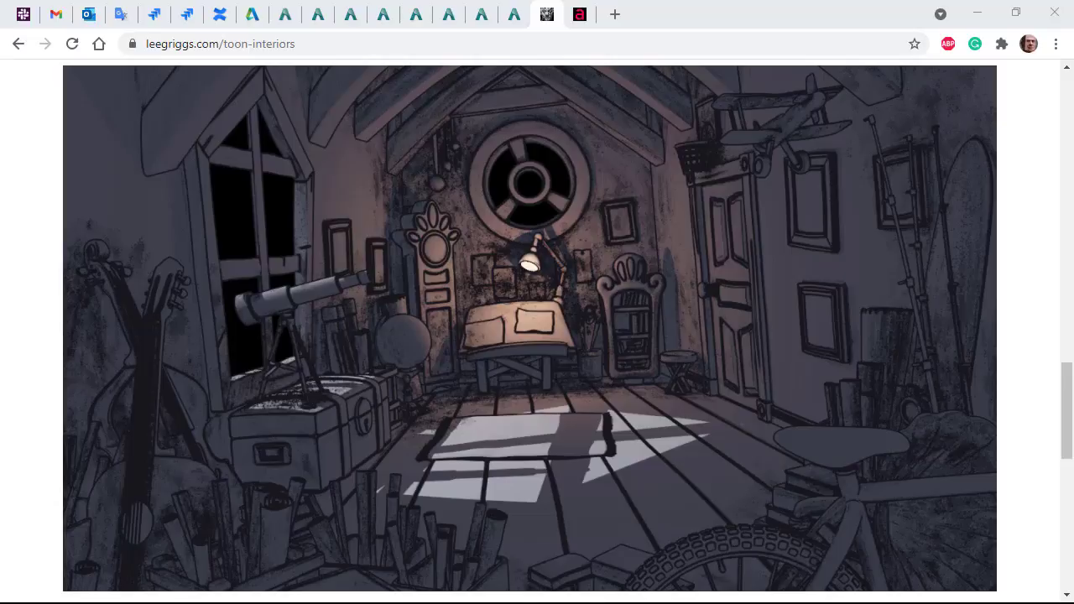
# In the next browser tab, highlight the artist's heading and job title lines.
pyautogui.hotkey('ctrl', 'Tab')
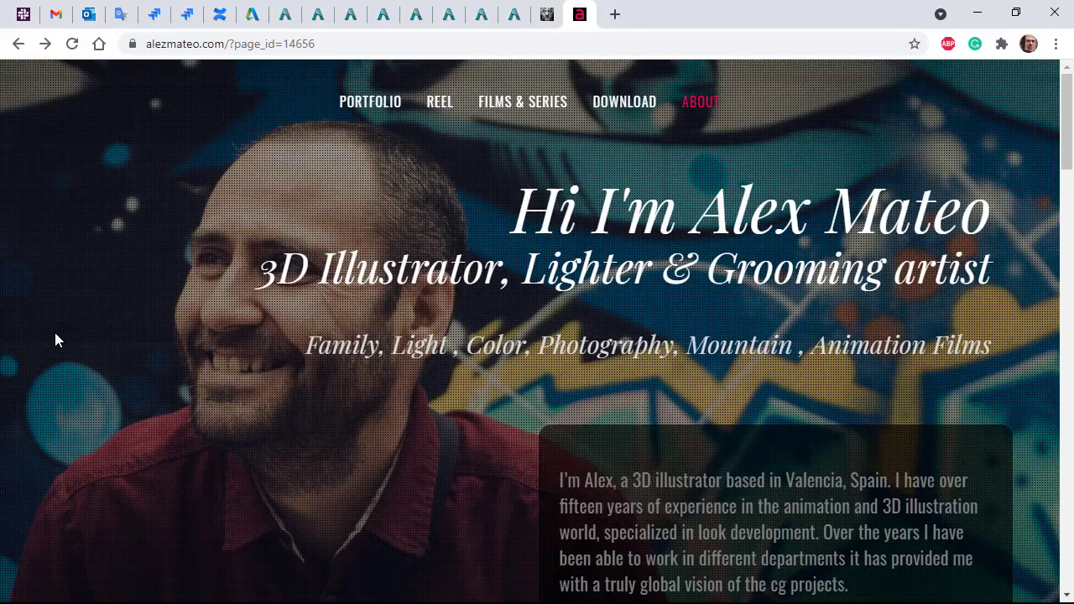
pyautogui.moveTo(693, 210); pyautogui.dragTo(1000, 244)
pyautogui.click(301, 302)
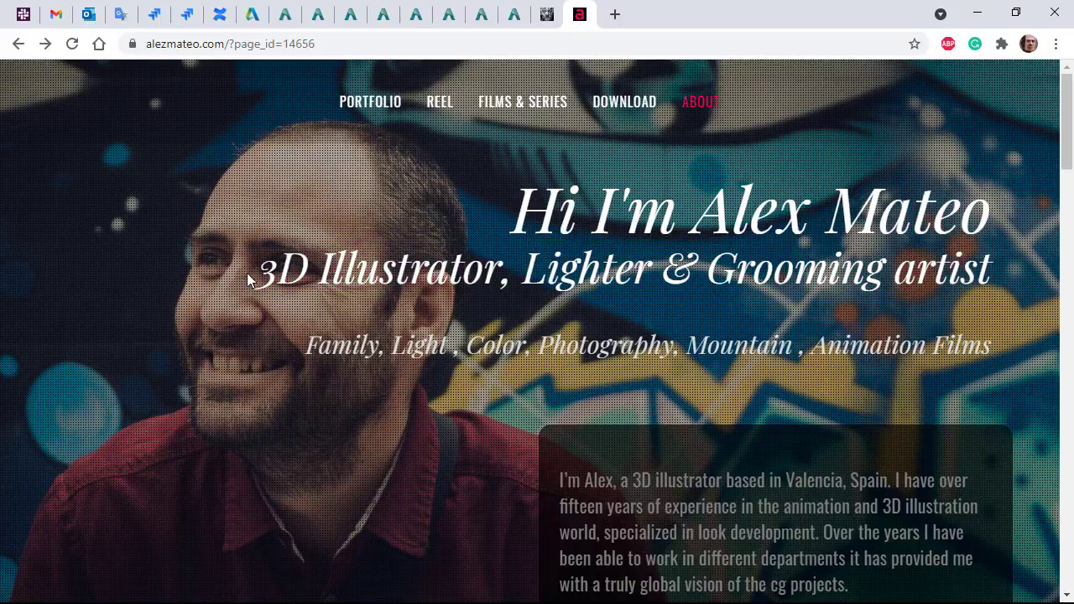
pyautogui.moveTo(248, 280); pyautogui.dragTo(988, 284)
pyautogui.click(541, 307)
# Open the Attic Lighting Breakdown purchase listing from the download page, then return to Maya.
pyautogui.click(629, 113)
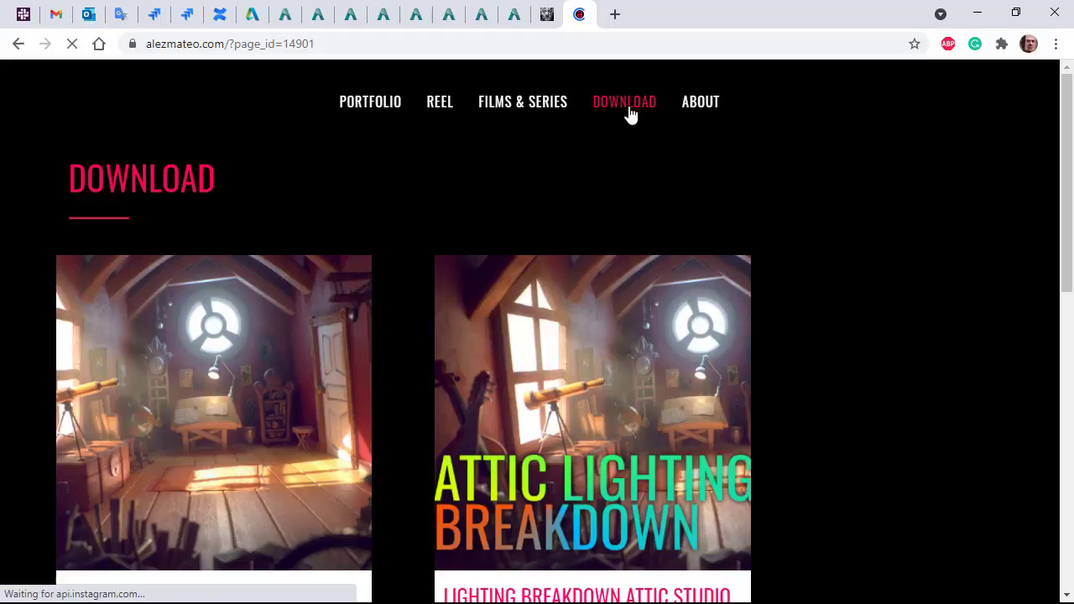
pyautogui.scroll(-2, 400, 236)
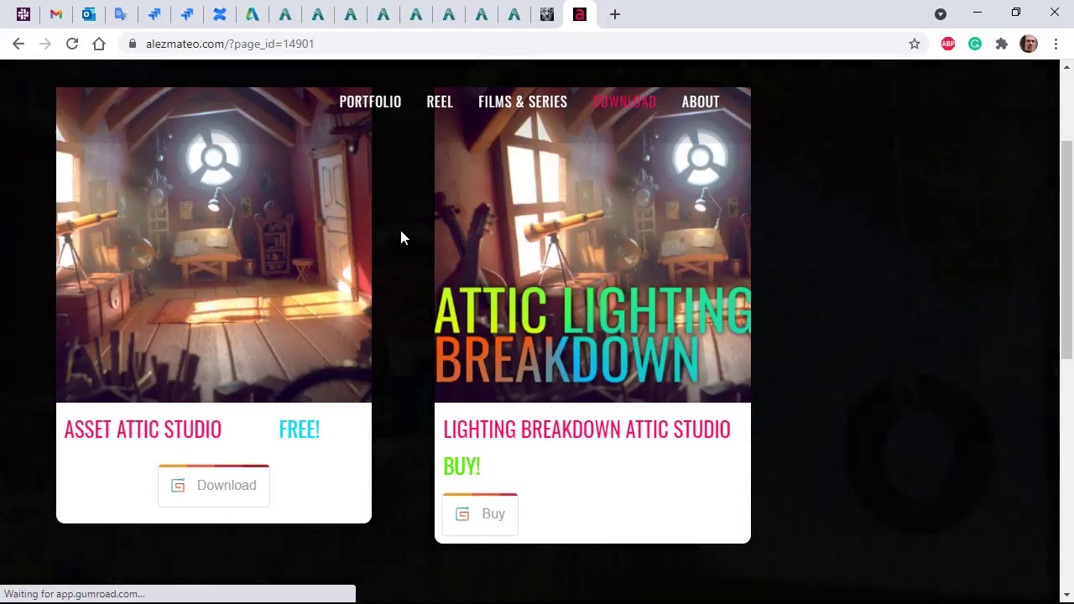
pyautogui.scroll(1, 571, 453)
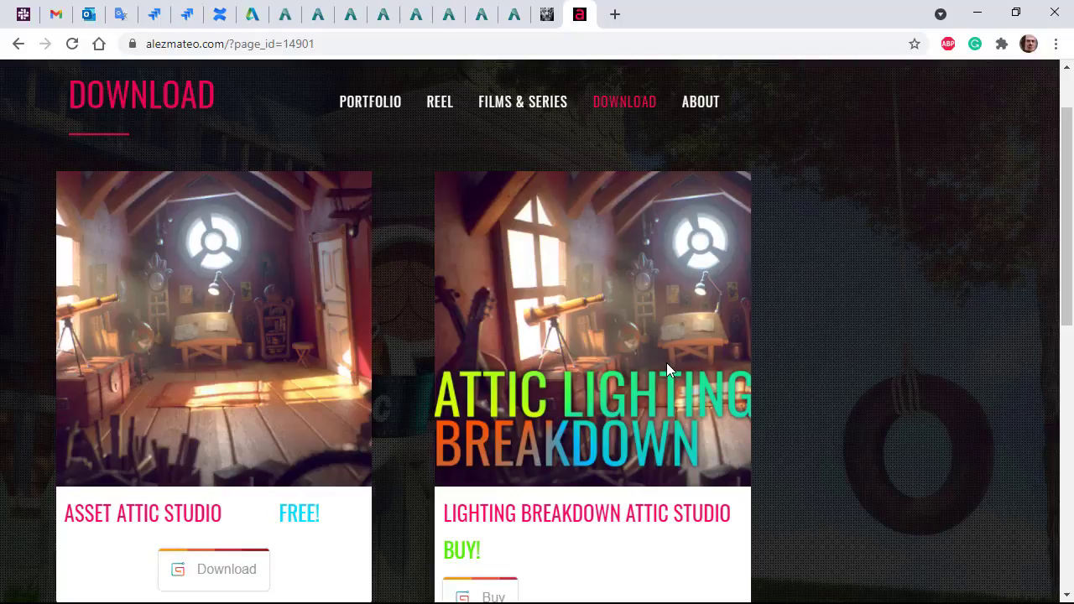
pyautogui.scroll(-1, 818, 343)
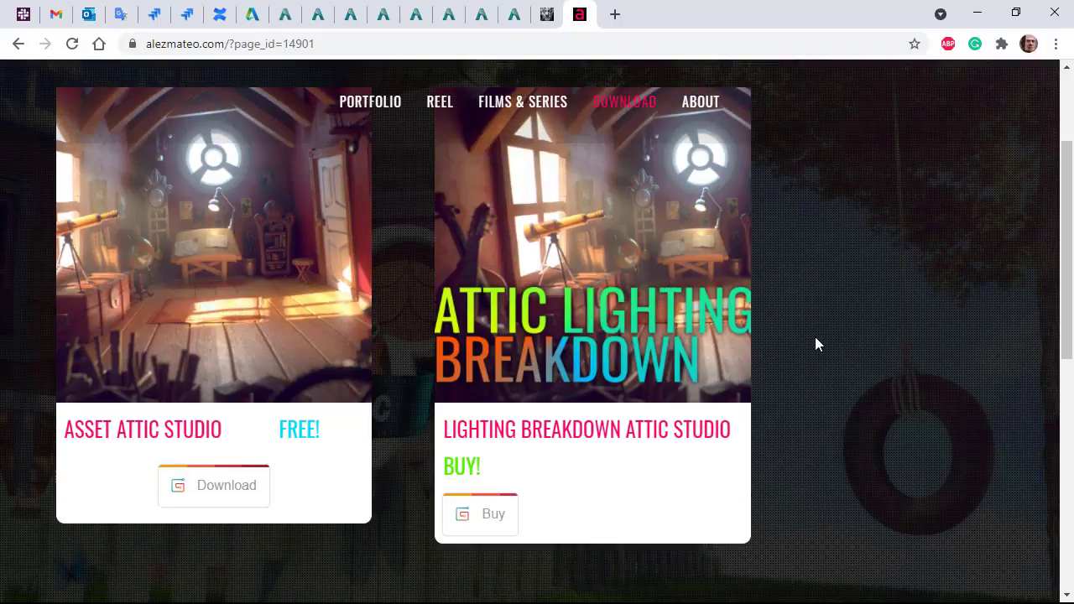
pyautogui.click(463, 524)
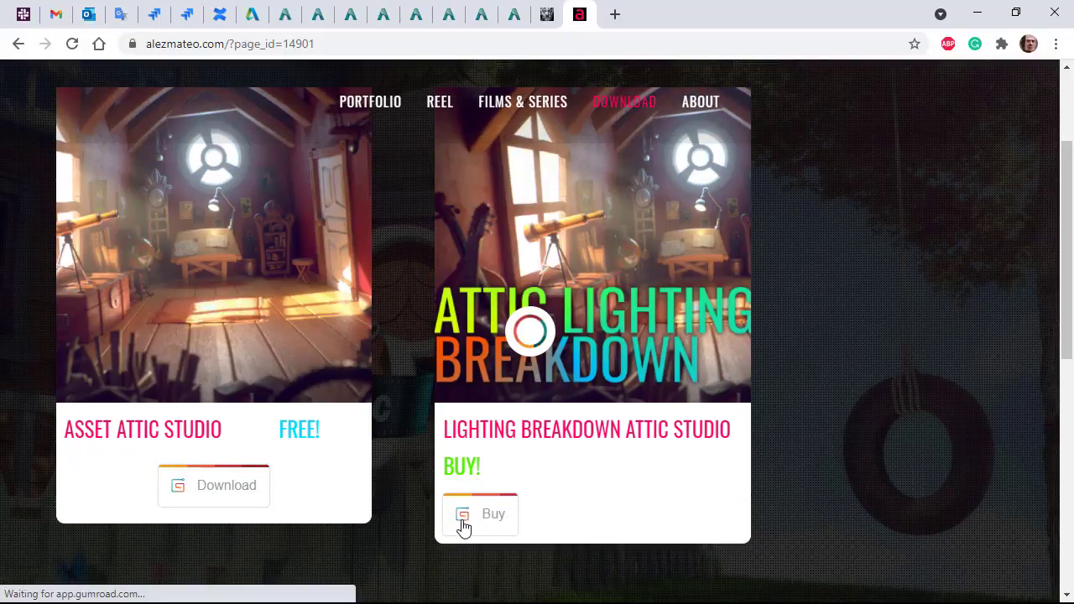
pyautogui.scroll(-2, 463, 527)
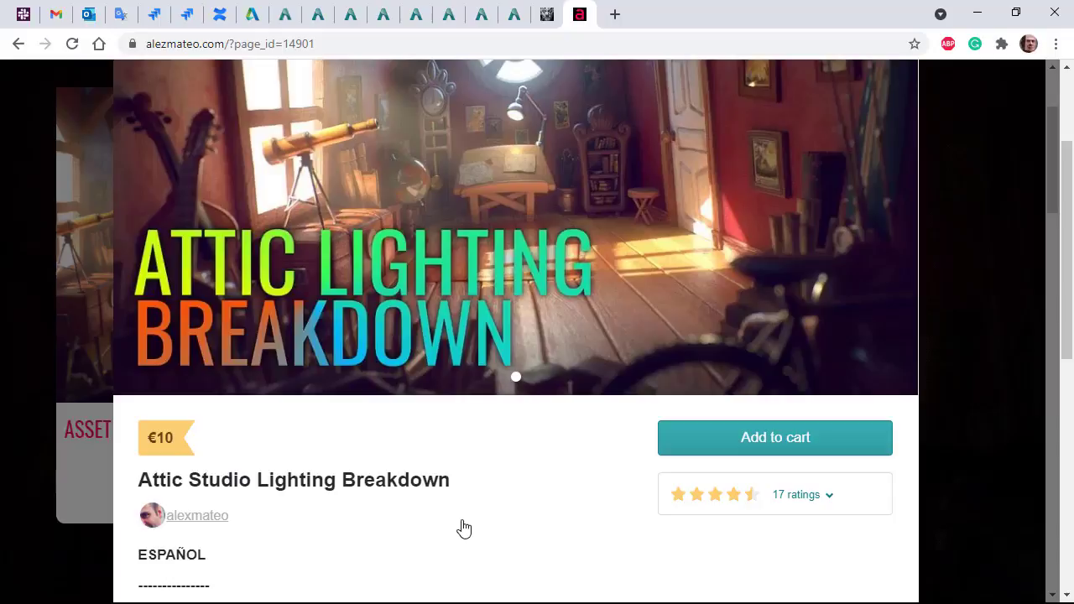
pyautogui.hotkey('alt', 'Tab')
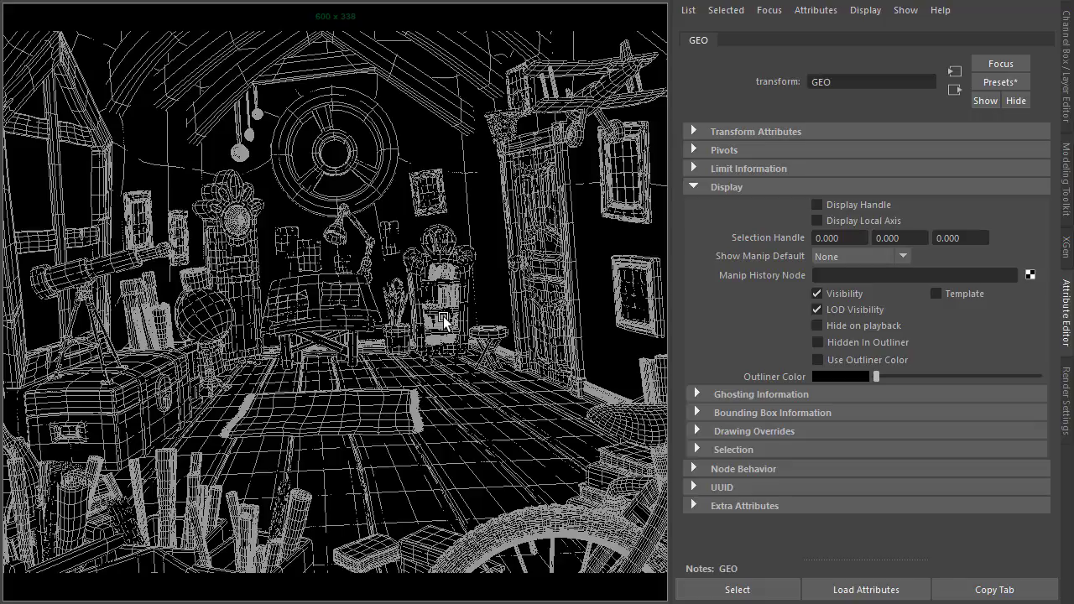
# Create a point light and set its Arnold Exposure to 15.
pyautogui.press('space')
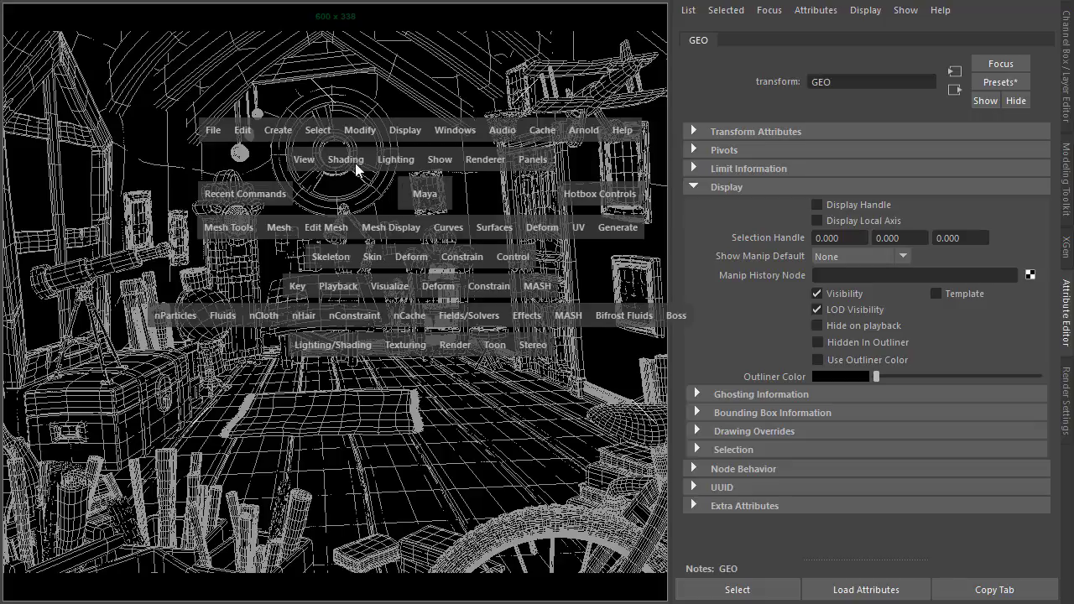
pyautogui.click(278, 130)
pyautogui.moveTo(382, 228)
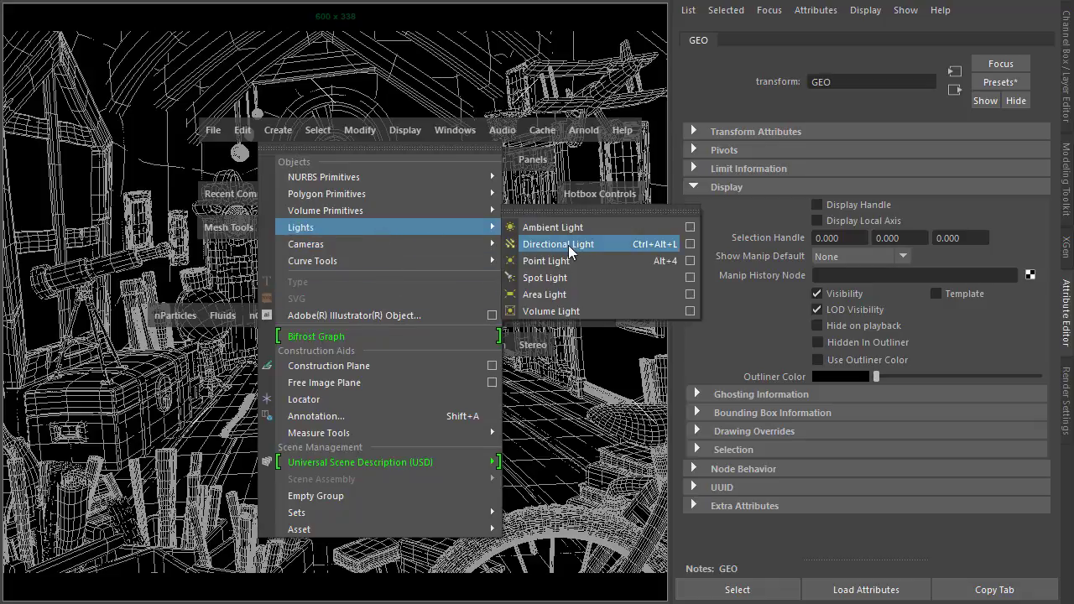
pyautogui.click(563, 269)
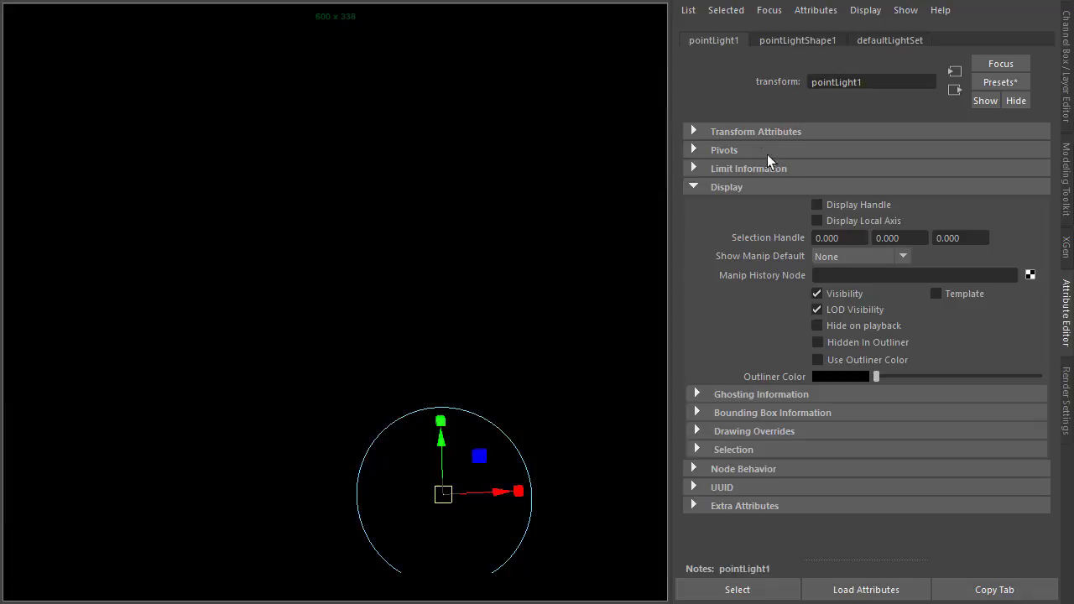
pyautogui.click(797, 42)
pyautogui.doubleClick(845, 433)
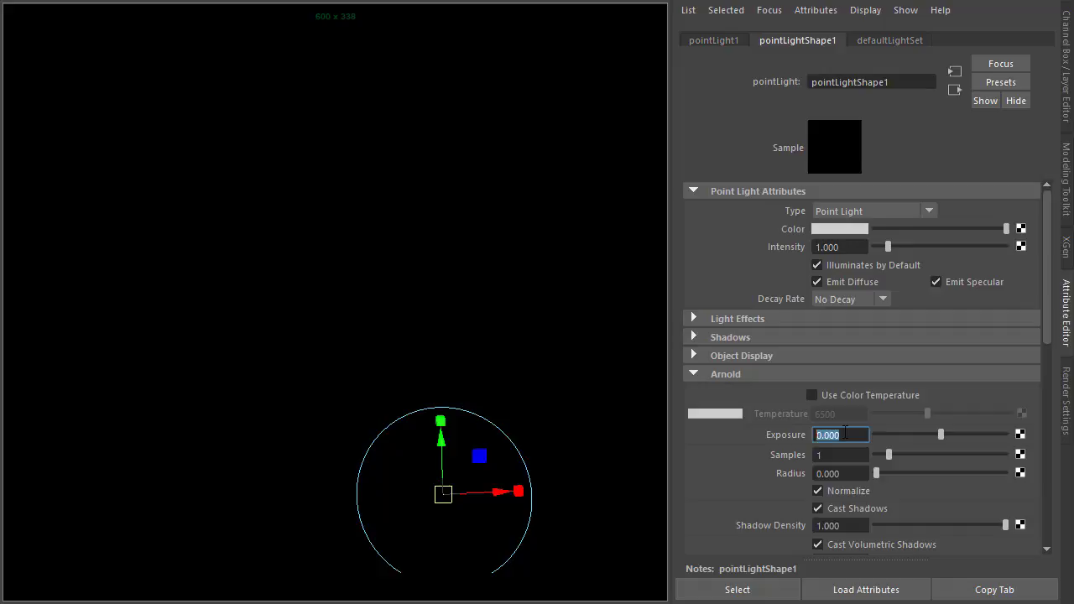
pyautogui.write('15')
pyautogui.press('Return')
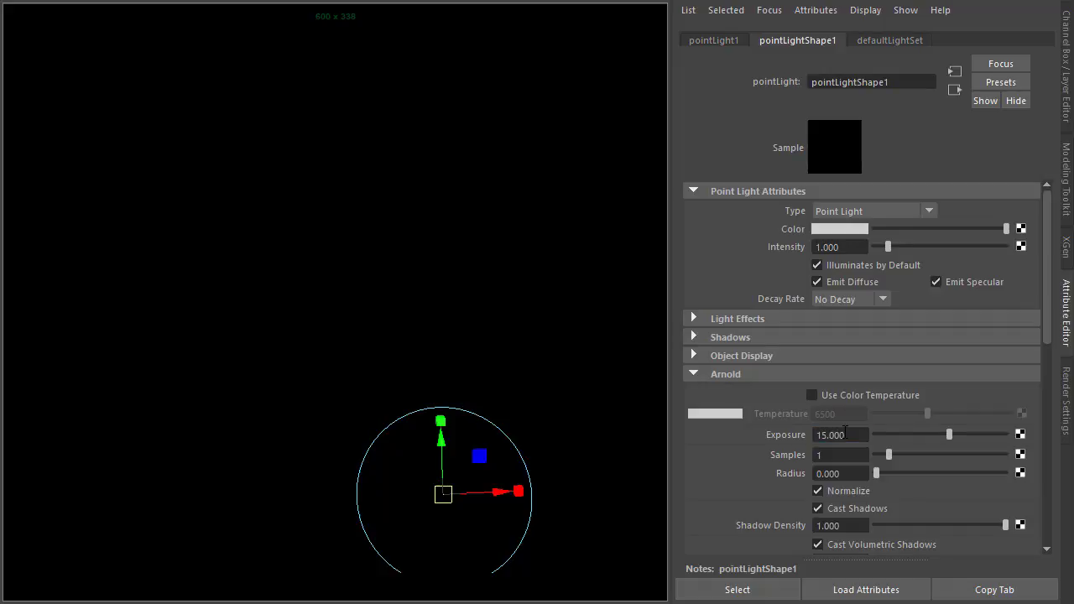
# Move the point light into the attic toward the back wall, lit by scene lights only.
pyautogui.moveTo(443, 495); pyautogui.dragTo(338, 244)
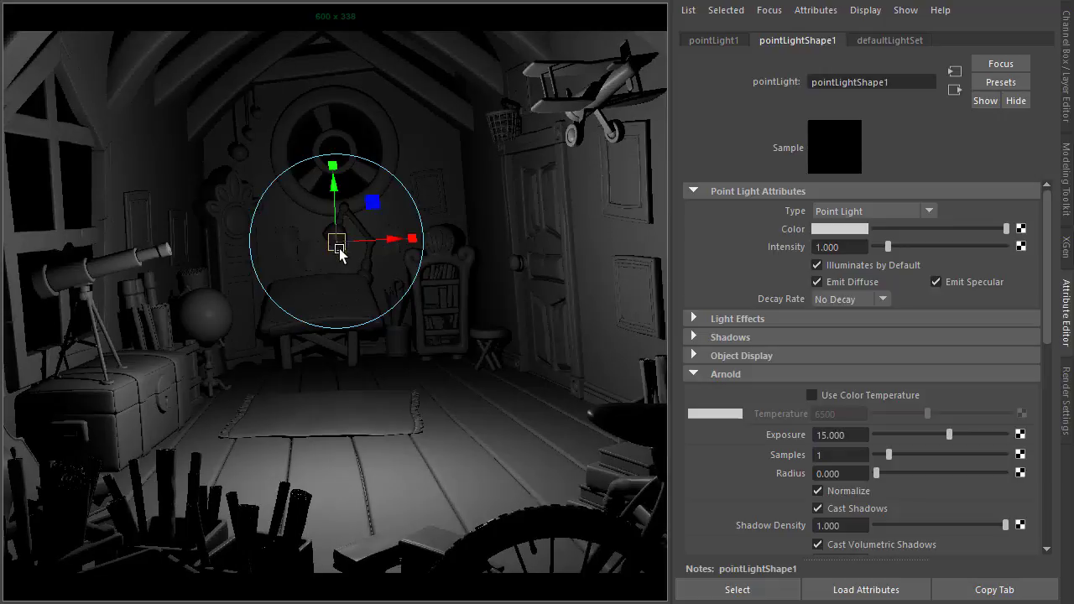
pyautogui.press('7')
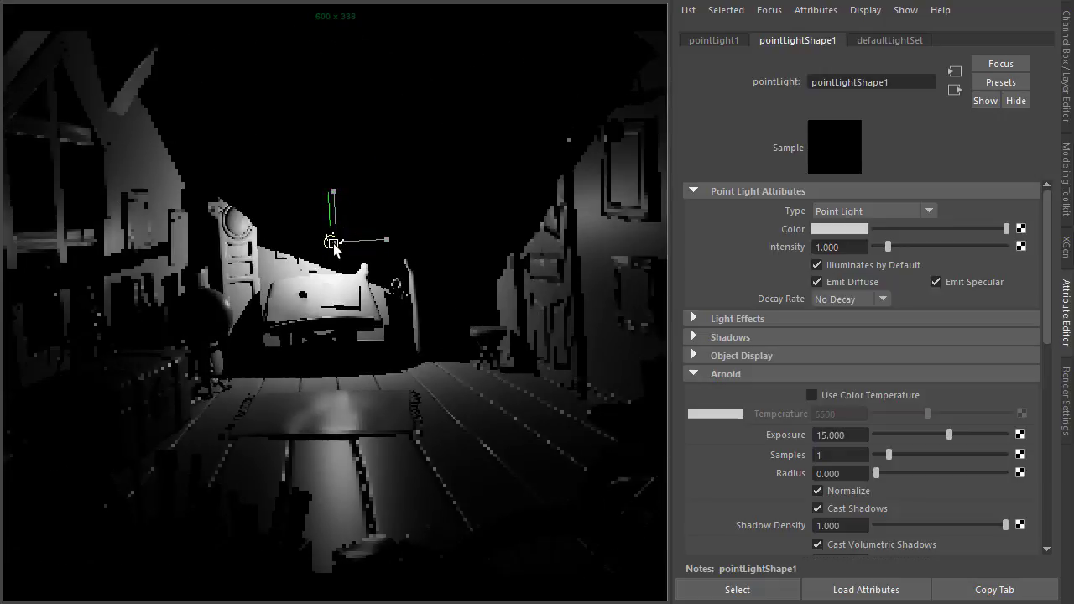
pyautogui.moveTo(333, 244); pyautogui.dragTo(335, 245)
# Assign a new aiToon material with Base Weight 1.0 and a dark blue Base Color.
pyautogui.press('4')
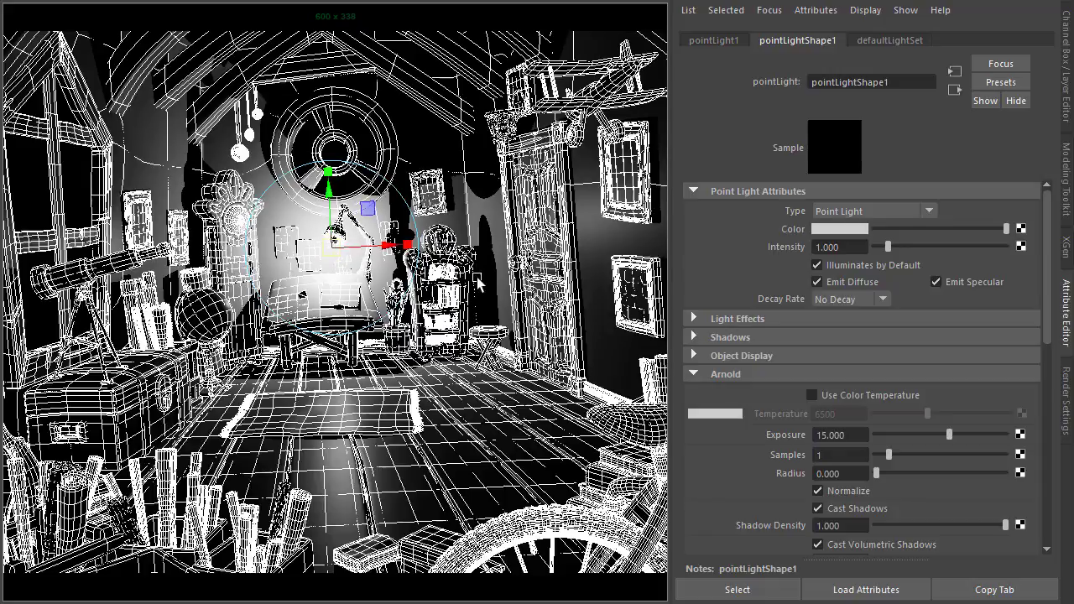
pyautogui.moveTo(495, 255); pyautogui.dragTo(580, 528, button='right')
pyautogui.click(468, 211)
pyautogui.scroll(-3, 715, 360)
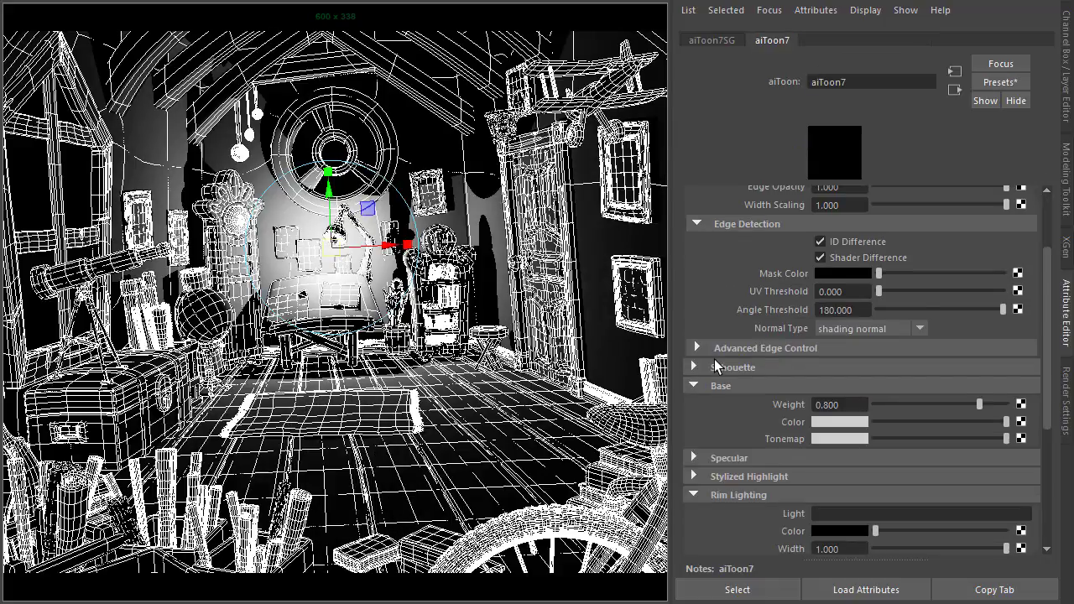
pyautogui.moveTo(979, 404); pyautogui.dragTo(1006, 404)
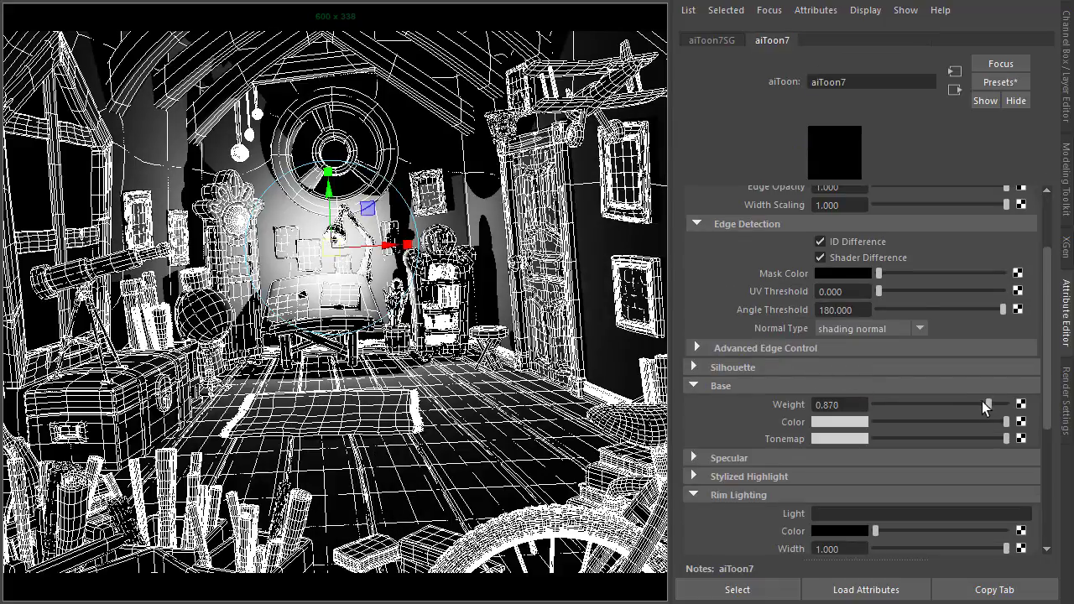
pyautogui.click(821, 422)
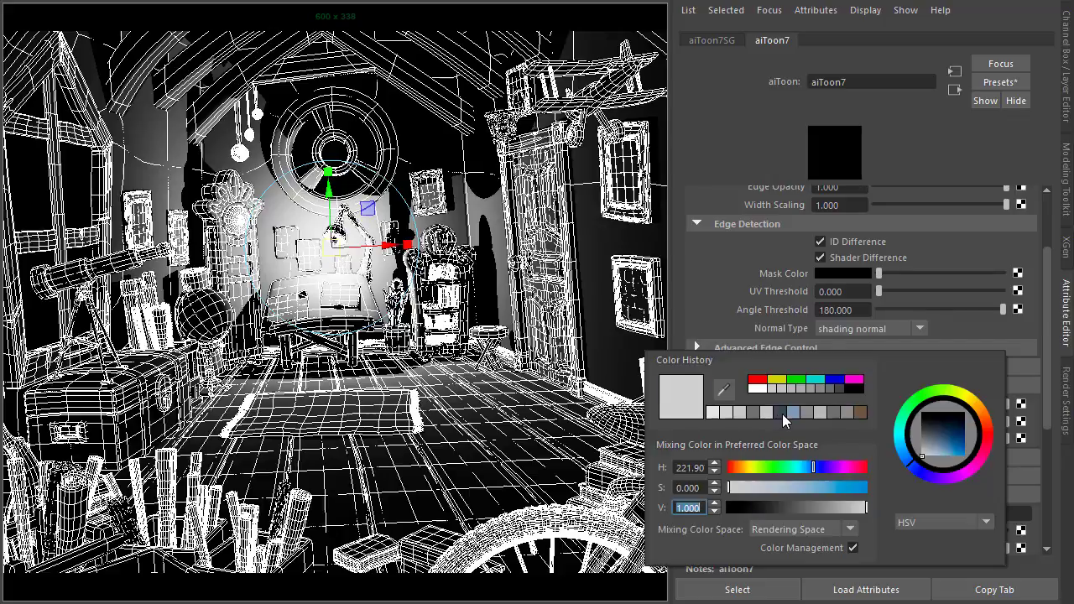
pyautogui.click(781, 414)
# Set the aiToon Emission Weight to 0.3 with a dark blue Emission Color.
pyautogui.scroll(-4, 700, 256)
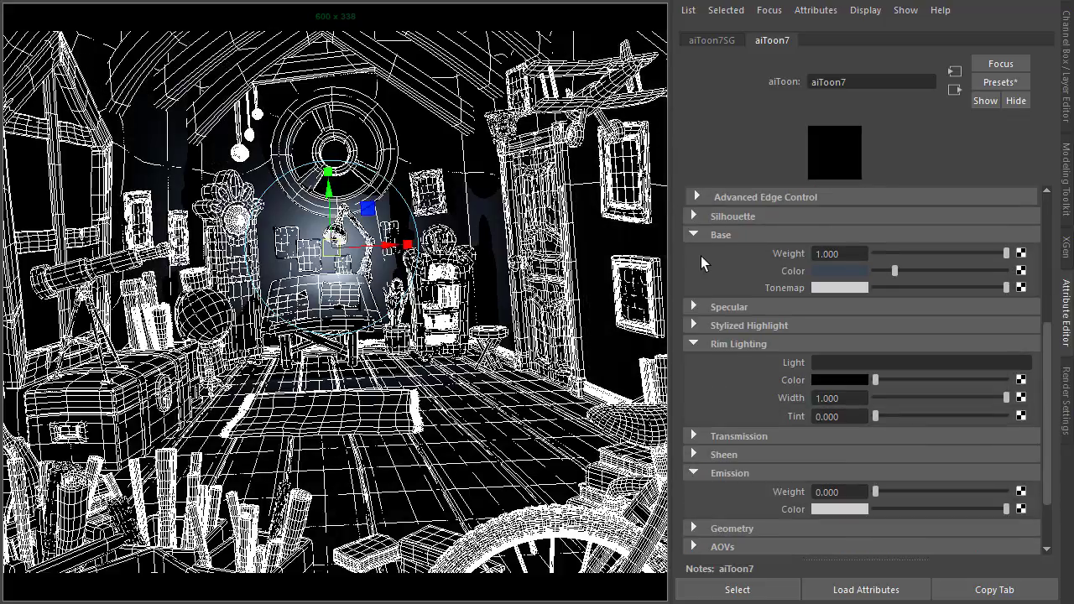
pyautogui.click(856, 490)
pyautogui.write('.3')
pyautogui.click(850, 508)
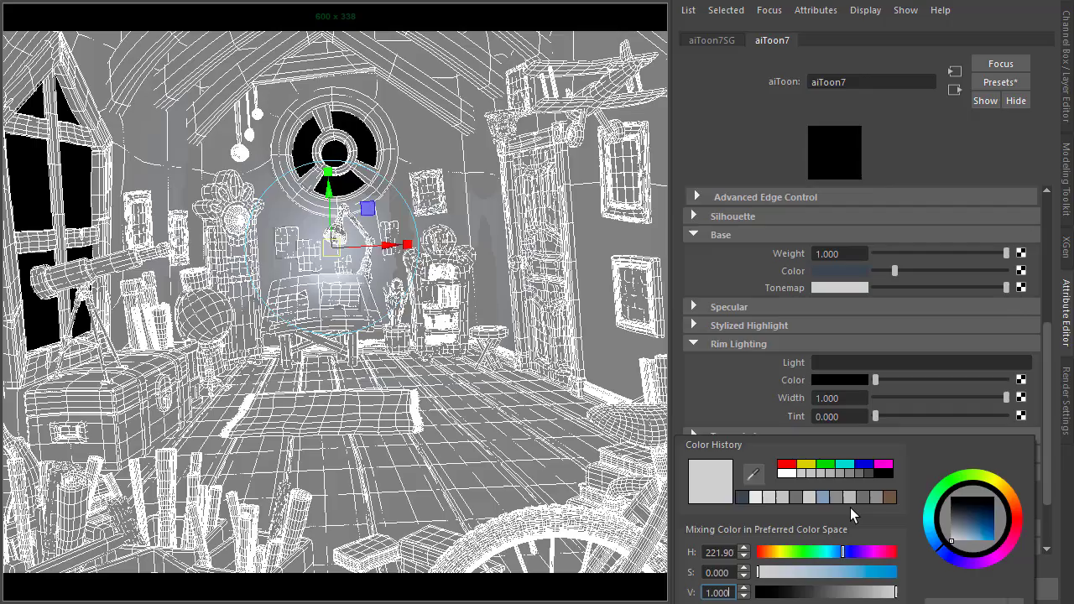
pyautogui.click(745, 497)
pyautogui.click(590, 296)
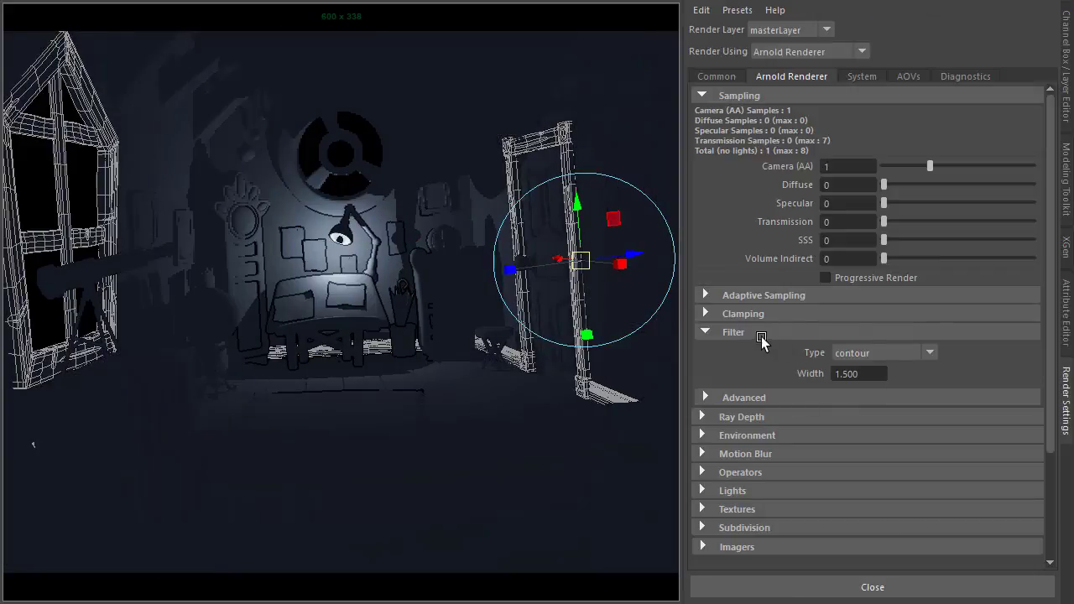
# Try the gaussian pixel filter, then set the Arnold filter type back to contour.
pyautogui.click(854, 356)
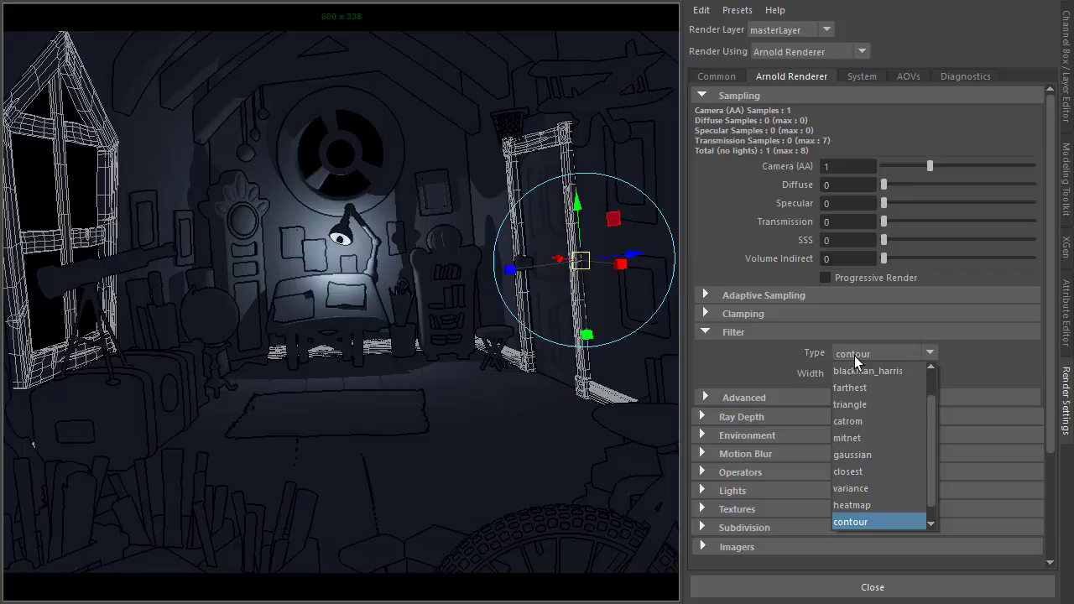
pyautogui.click(859, 460)
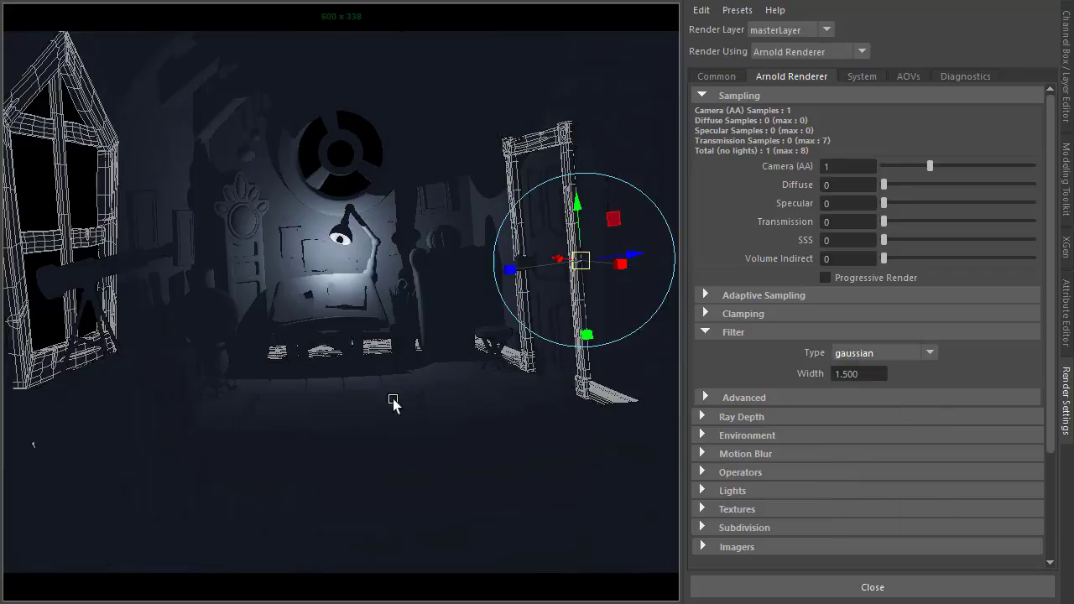
pyautogui.click(872, 354)
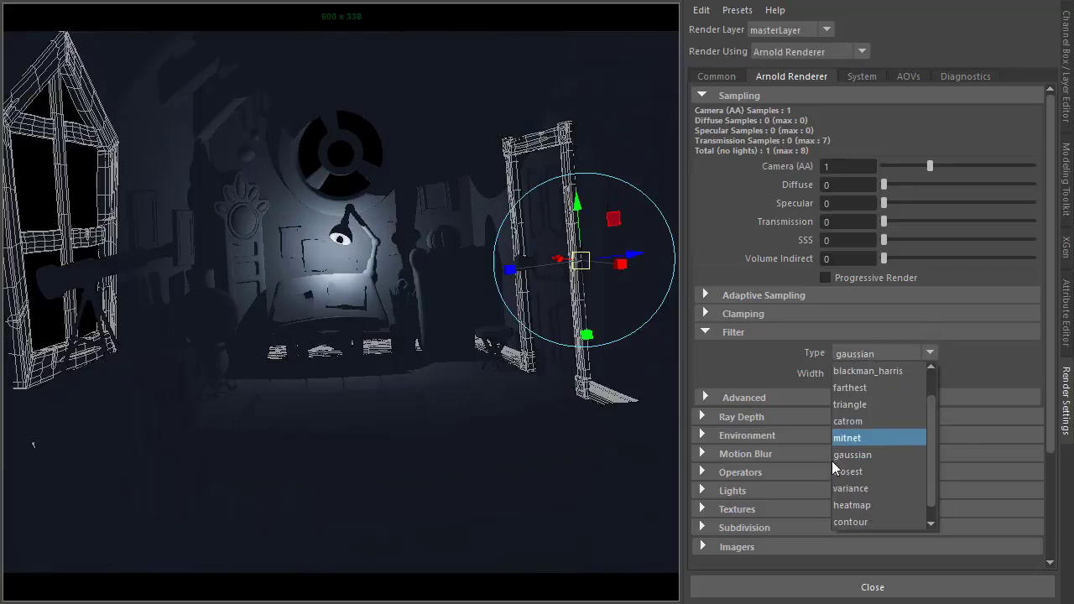
pyautogui.click(874, 520)
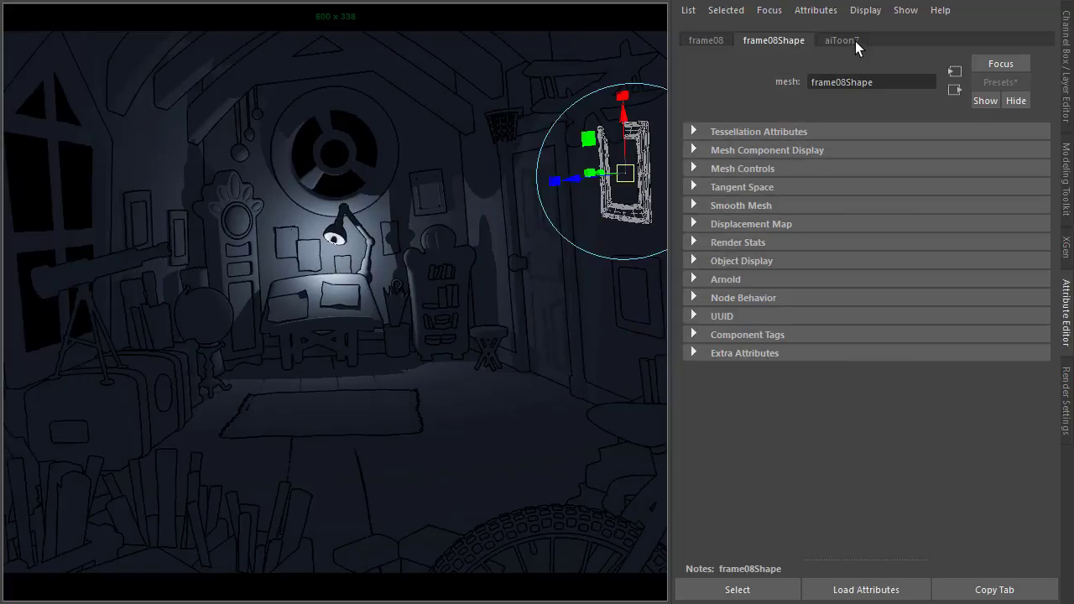
# Set the aiToon7 Edge Detection Angle Threshold to 10.
pyautogui.click(841, 41)
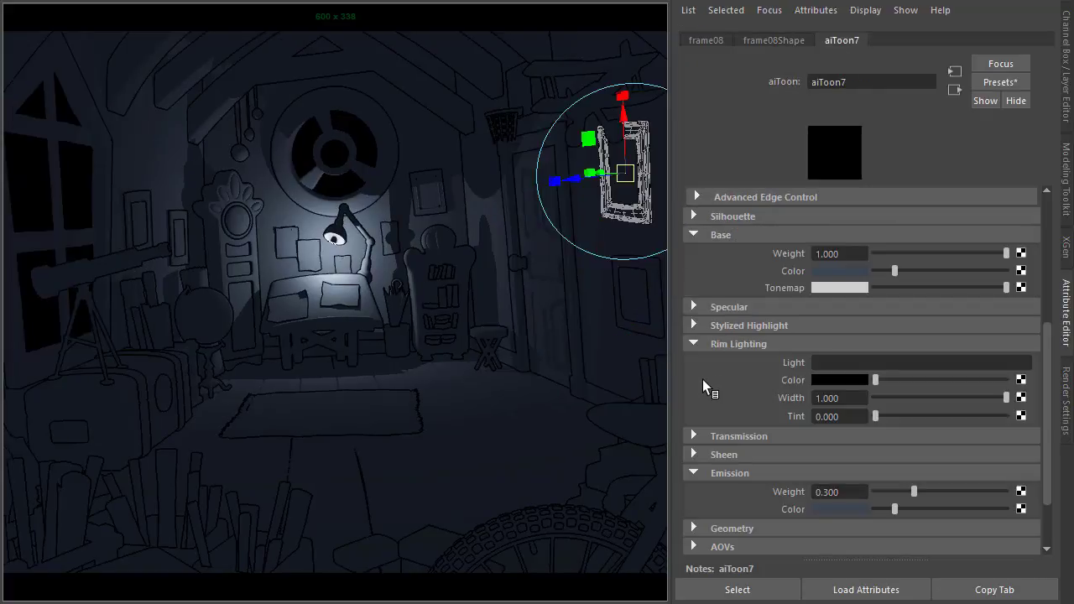
pyautogui.scroll(5, 731, 310)
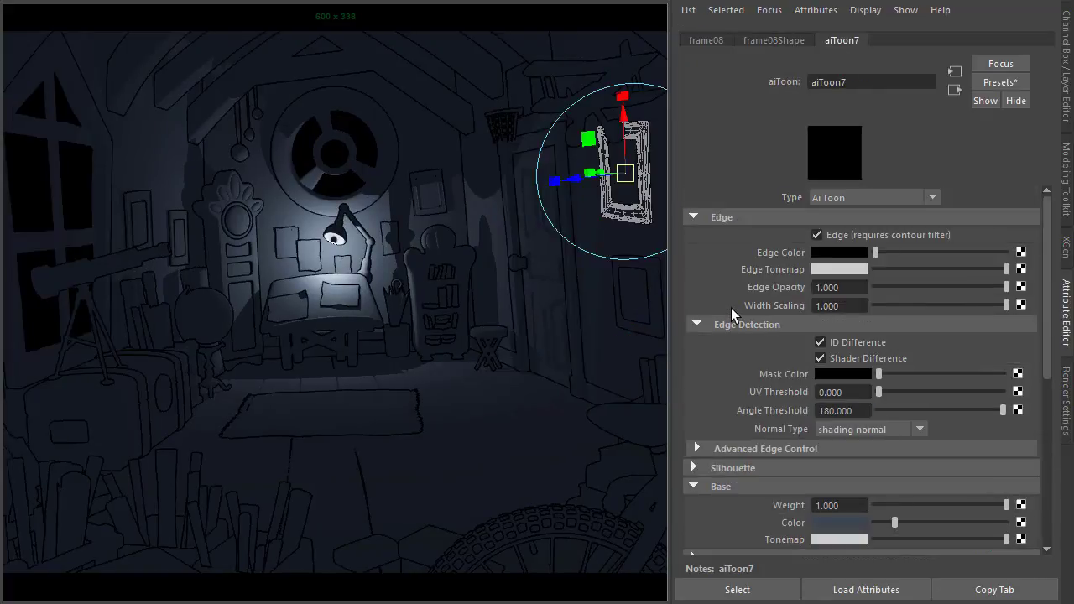
pyautogui.click(863, 410)
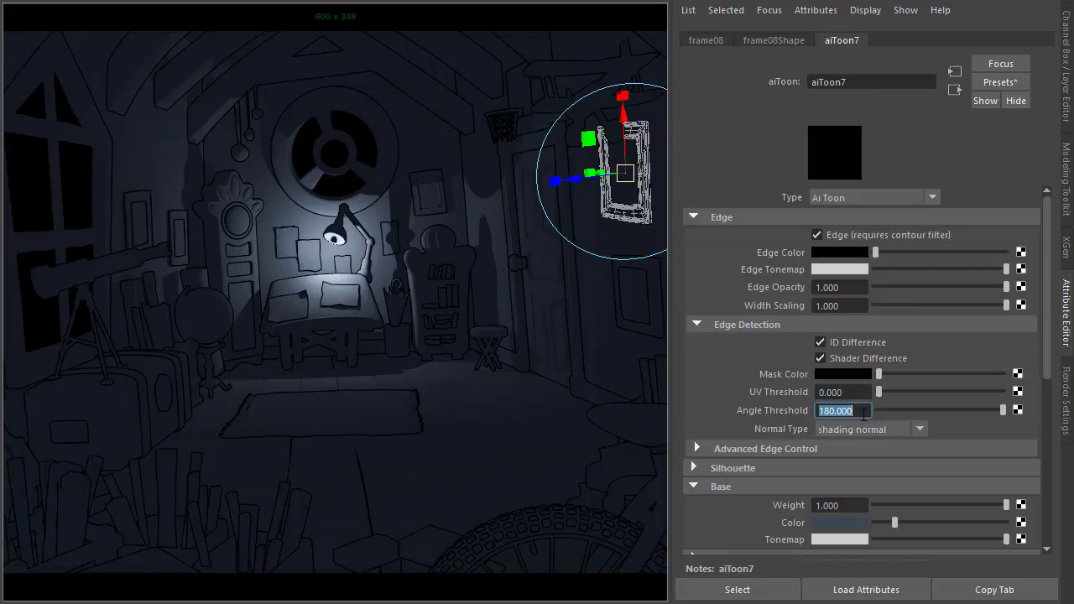
pyautogui.write('10')
pyautogui.press('Return')
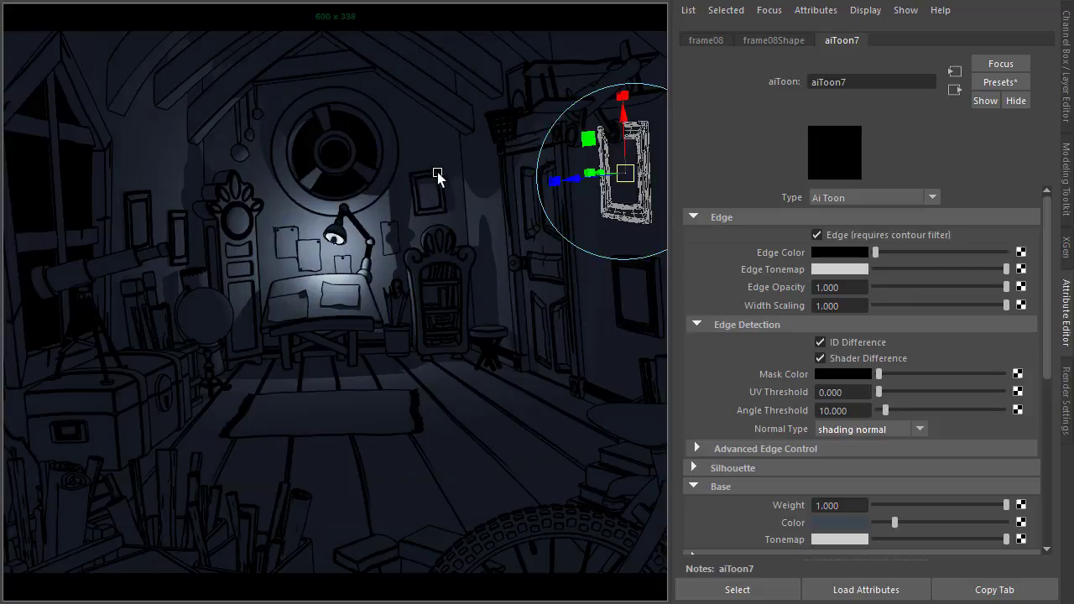
# Check the toon-interiors reference illustration in Chrome, then return to Maya.
pyautogui.hotkey('alt', 'Tab')
pyautogui.hotkey('alt', 'Tab')
pyautogui.hotkey('alt', 'Tab')
pyautogui.hotkey('alt', 'Tab')
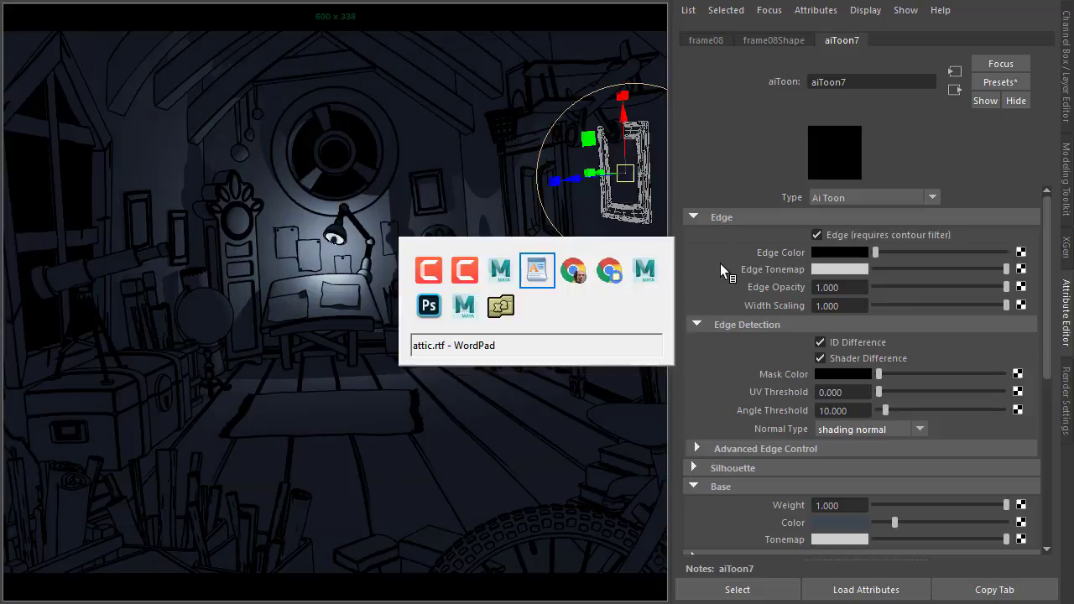
pyautogui.hotkey('ctrl', 'shift', 'Tab')
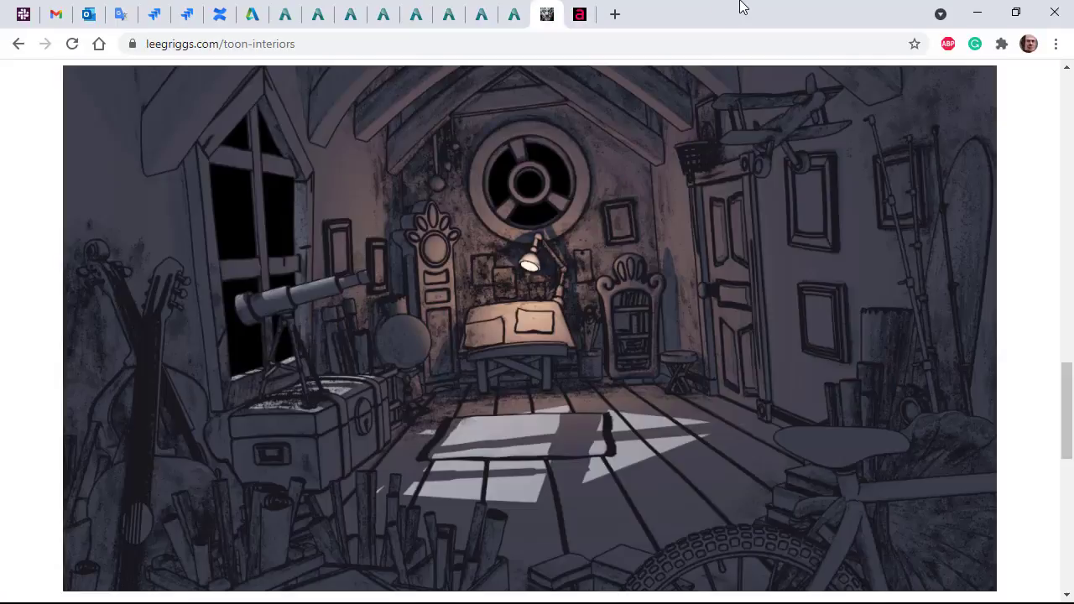
pyautogui.hotkey('alt', 'Tab')
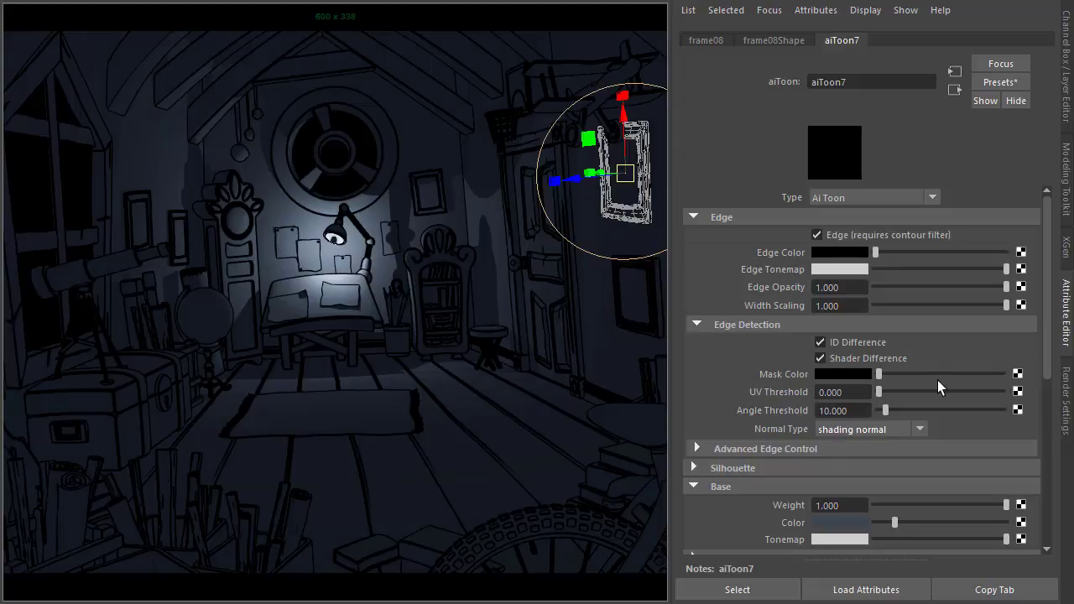
# Connect a new aiAmbientOcclusion node to the toon edge Mask Color.
pyautogui.click(1017, 374)
pyautogui.doubleClick(229, 100)
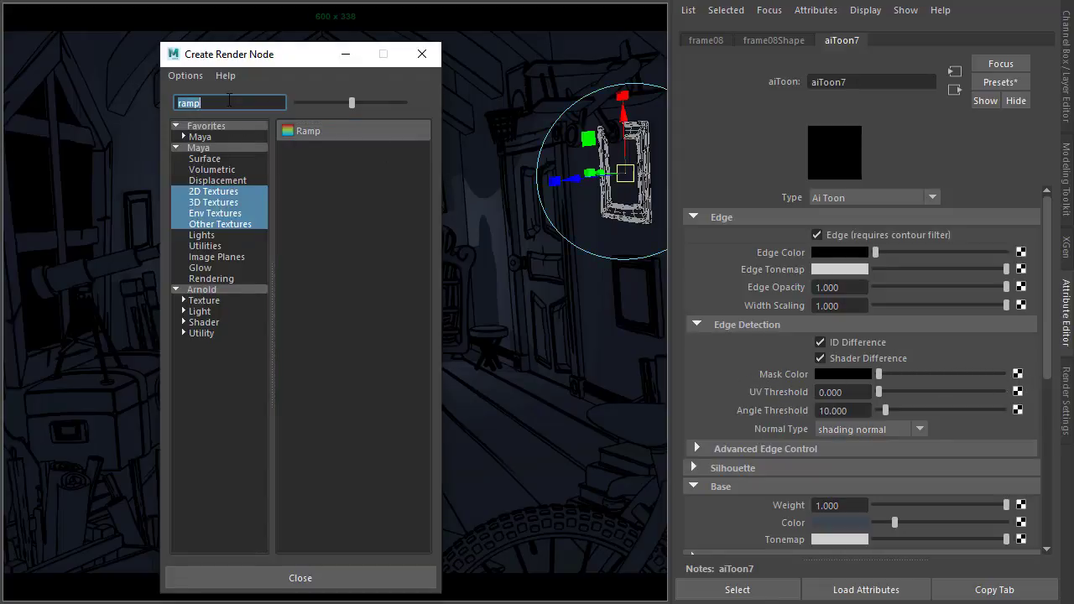
pyautogui.write('ami')
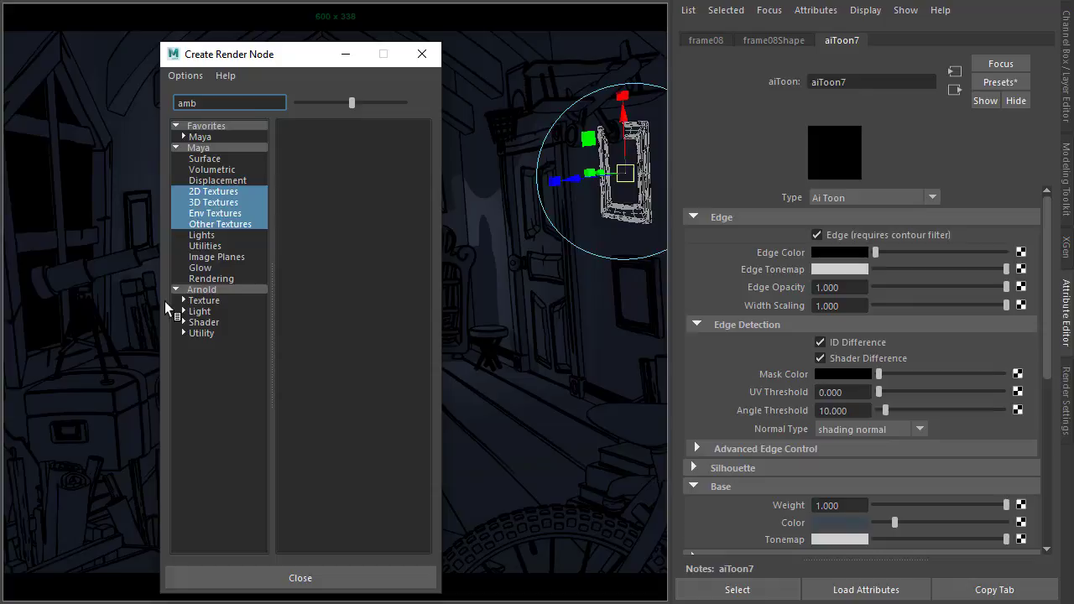
pyautogui.click(187, 290)
pyautogui.click(318, 129)
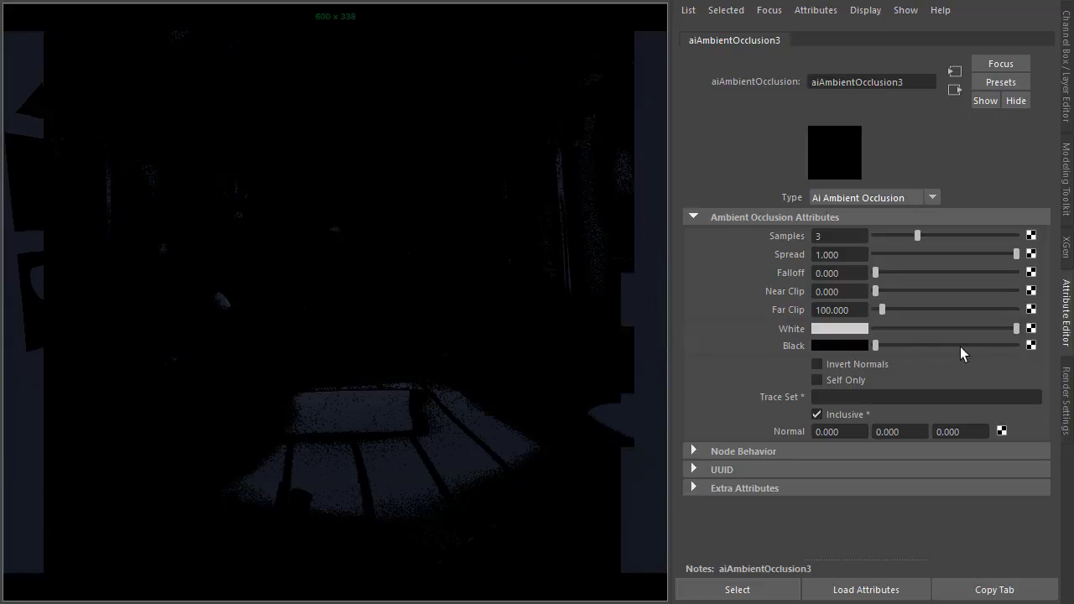
# Lighten the occlusion's Black colour and set its Samples to 6.
pyautogui.moveTo(956, 345); pyautogui.dragTo(1009, 347)
pyautogui.click(839, 345)
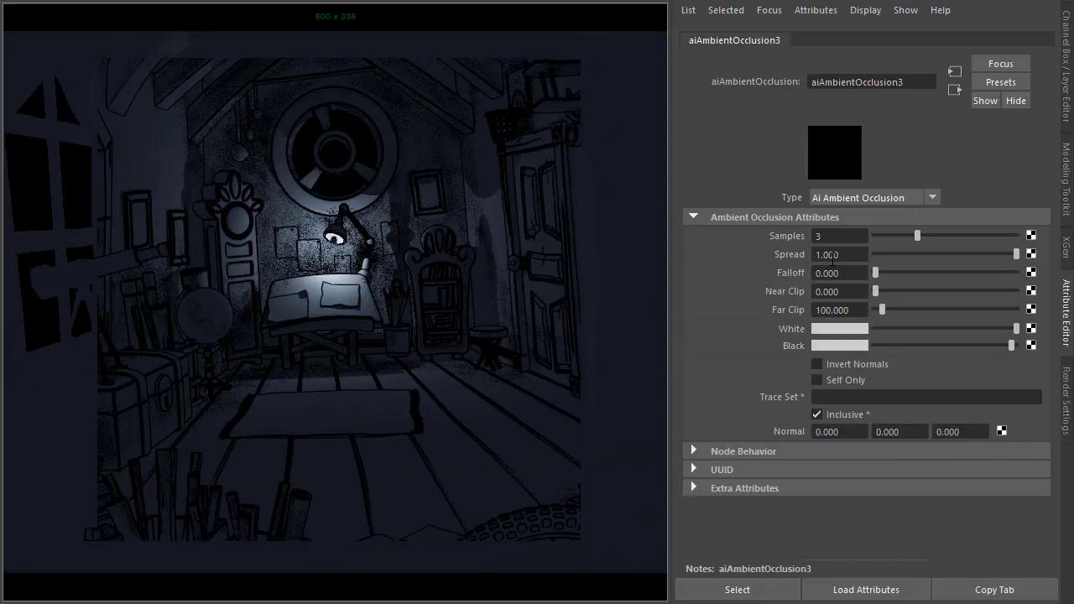
pyautogui.click(839, 237)
pyautogui.press('BackSpace')
pyautogui.write('6')
pyautogui.press('Tab')
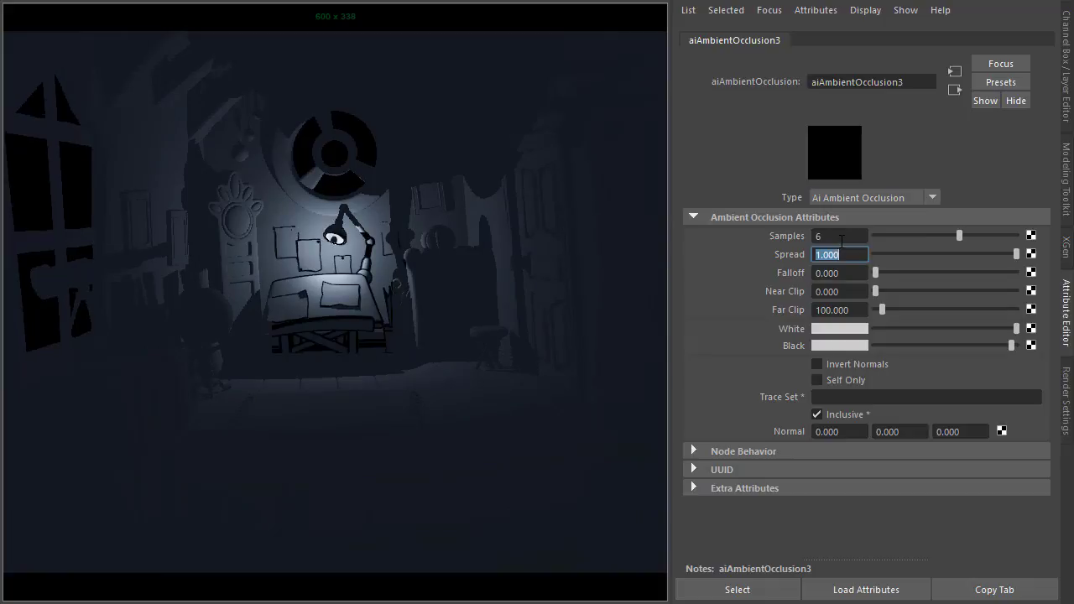
# Set the occlusion Black colour's value to 0.93 in the color picker.
pyautogui.click(855, 346)
pyautogui.doubleClick(719, 432)
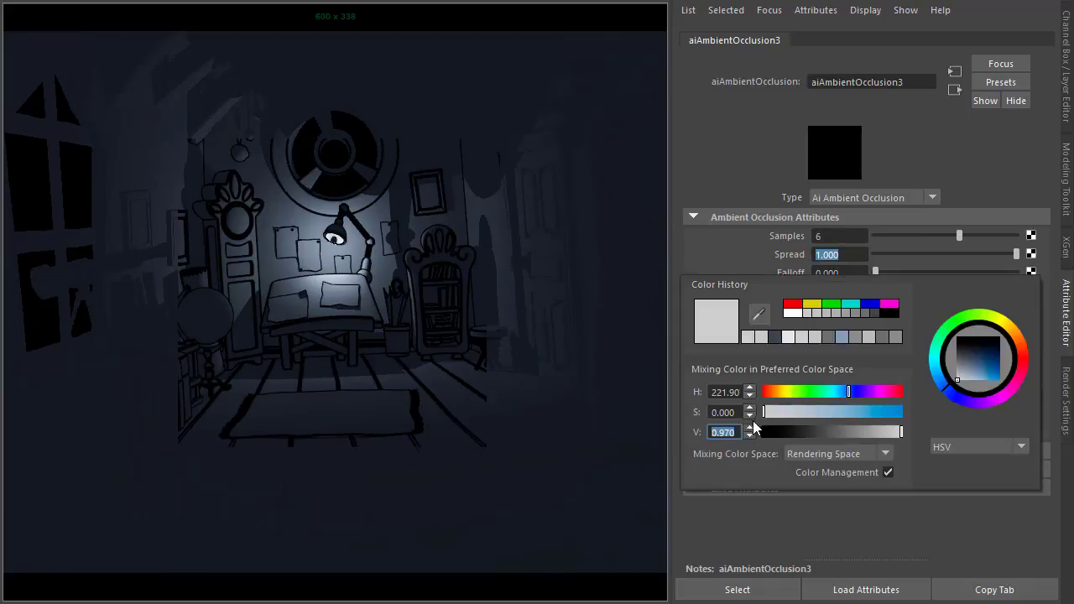
pyautogui.write('0.95')
pyautogui.press('Return')
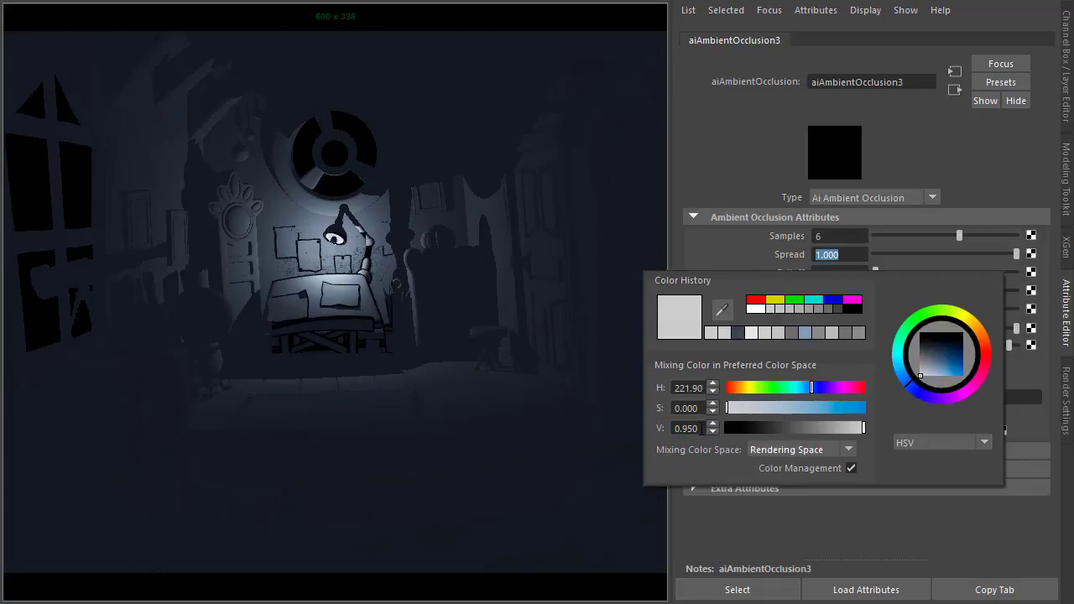
pyautogui.doubleClick(703, 428)
pyautogui.write('0.93')
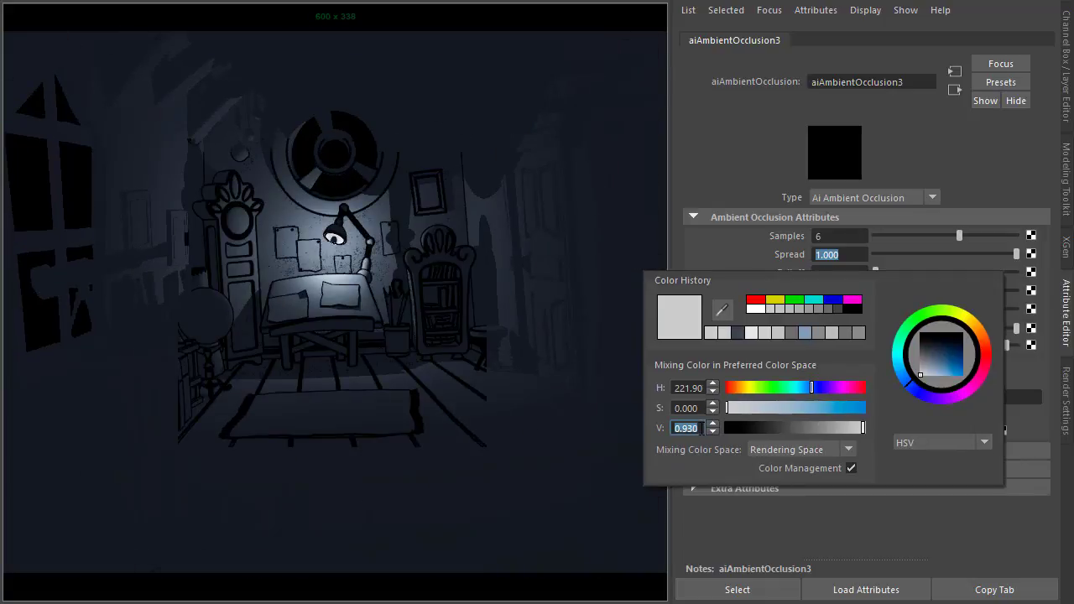
pyautogui.press('Return')
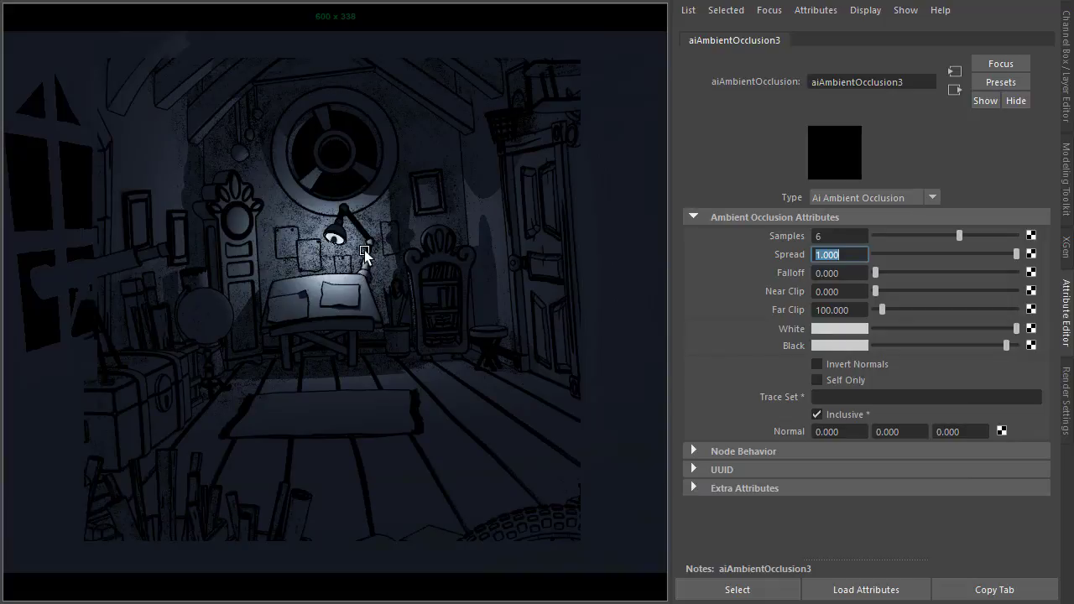
# Create a directional light and move it up near the desk lamp.
pyautogui.click(482, 237)
pyautogui.press('space')
pyautogui.click(335, 171)
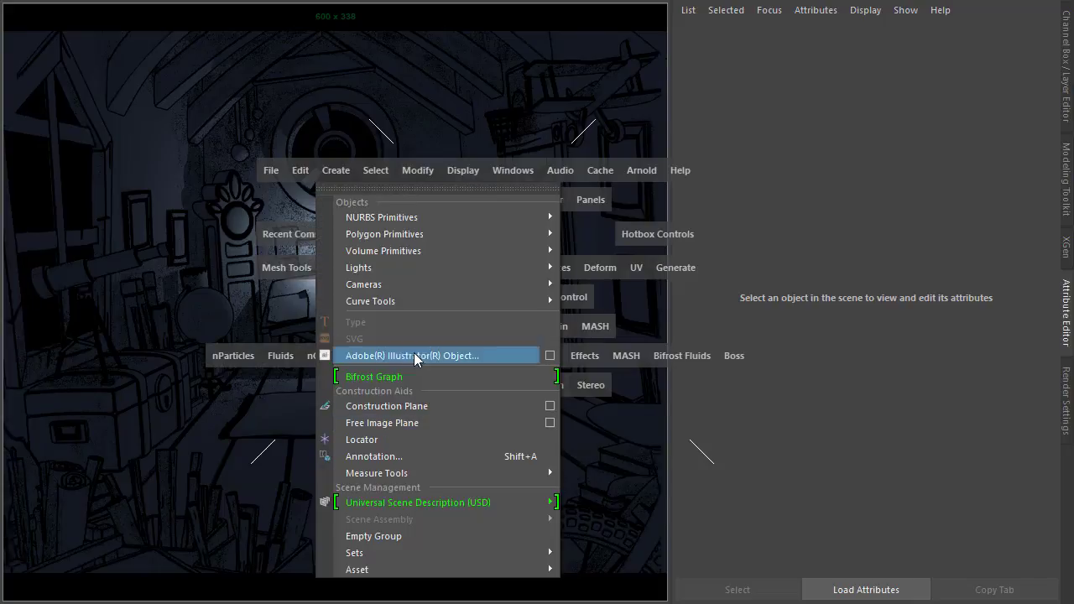
pyautogui.moveTo(407, 268)
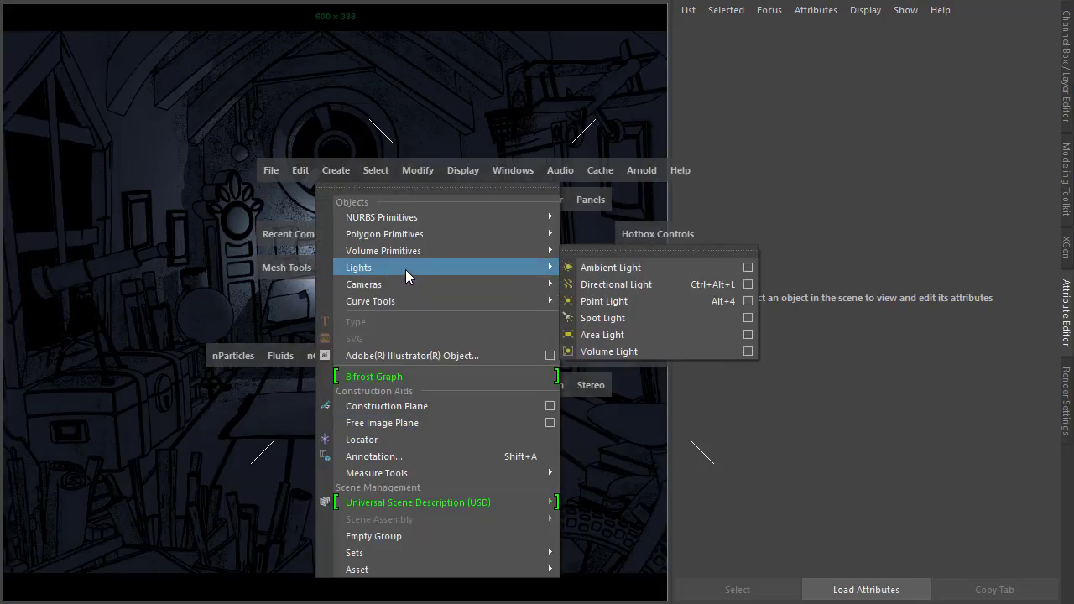
pyautogui.click(668, 285)
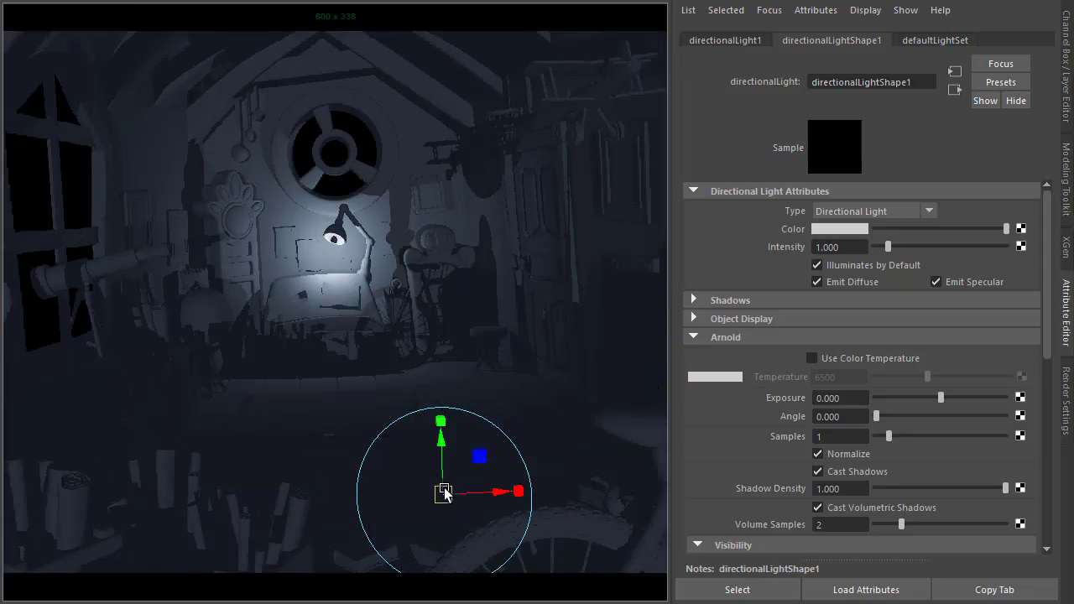
pyautogui.moveTo(445, 495); pyautogui.dragTo(316, 345)
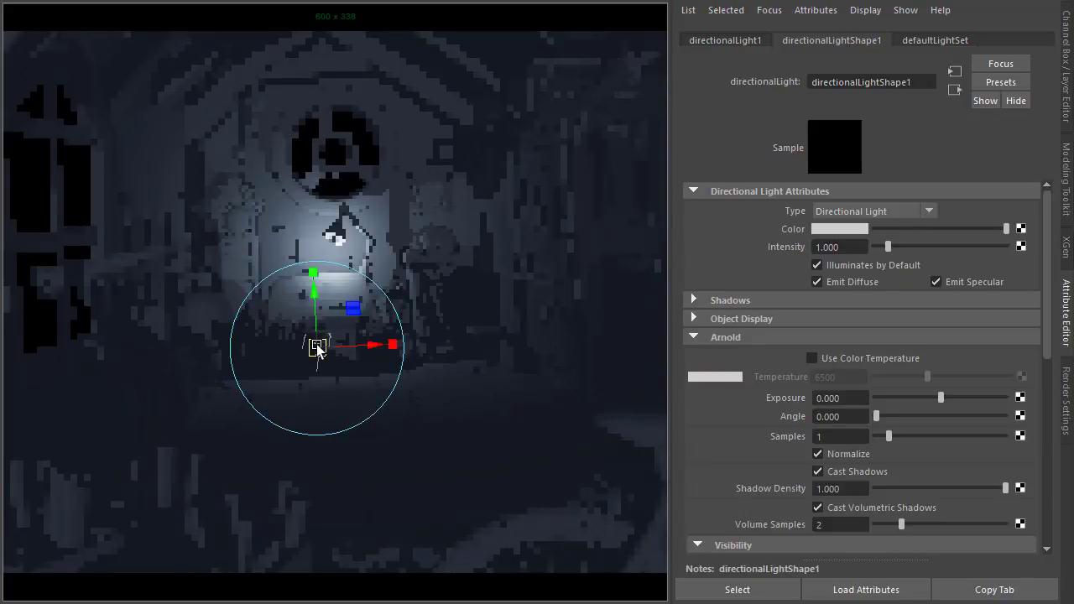
pyautogui.moveTo(317, 348); pyautogui.dragTo(318, 349)
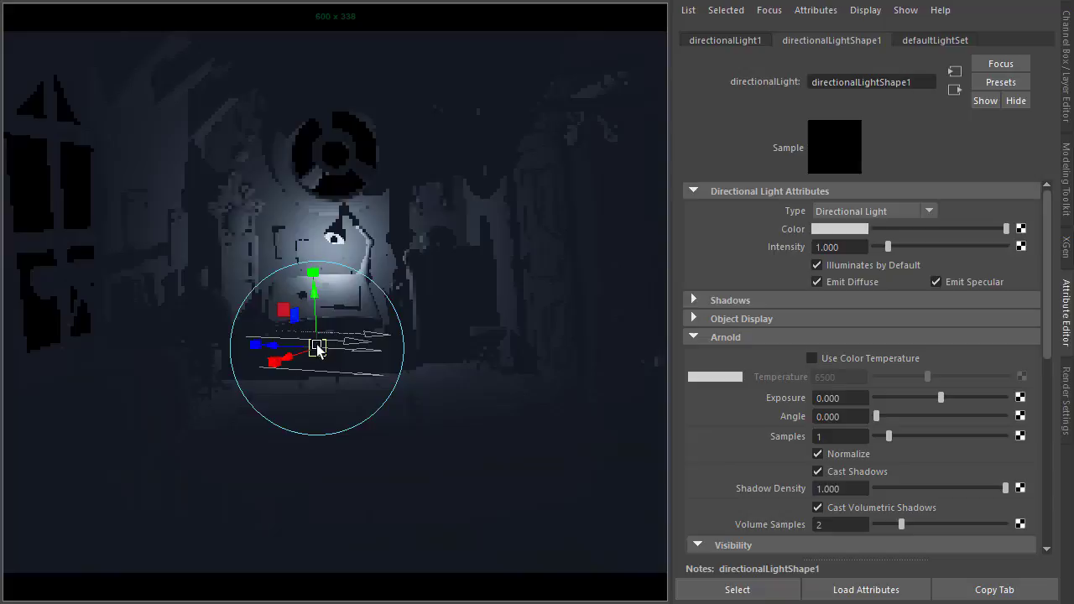
# Tilt the directional light diagonally toward the floor and set its Exposure to 3.
pyautogui.press('e')
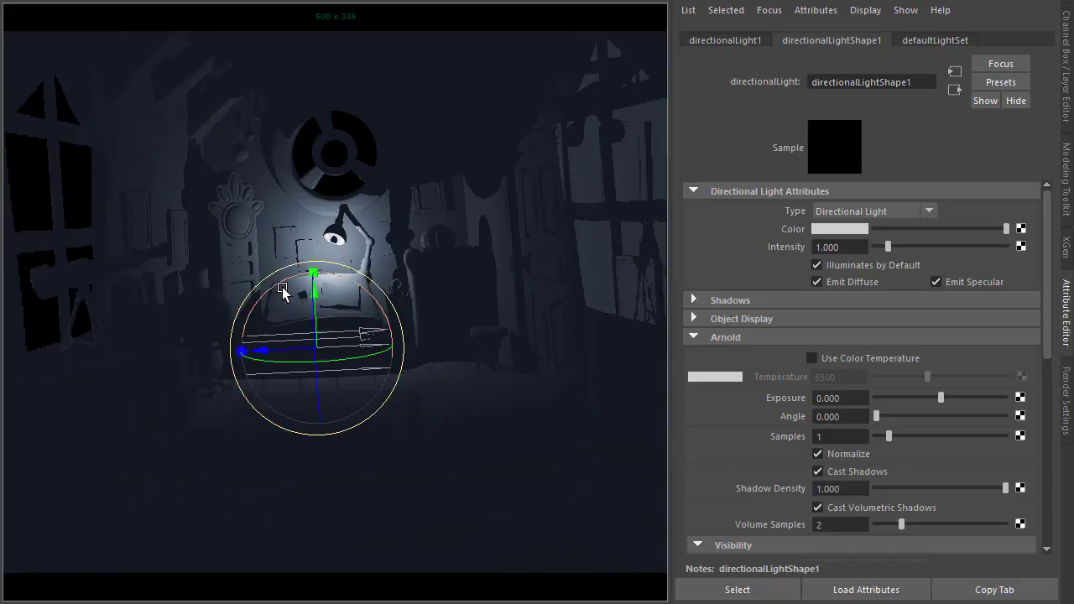
pyautogui.moveTo(283, 291); pyautogui.dragTo(332, 279)
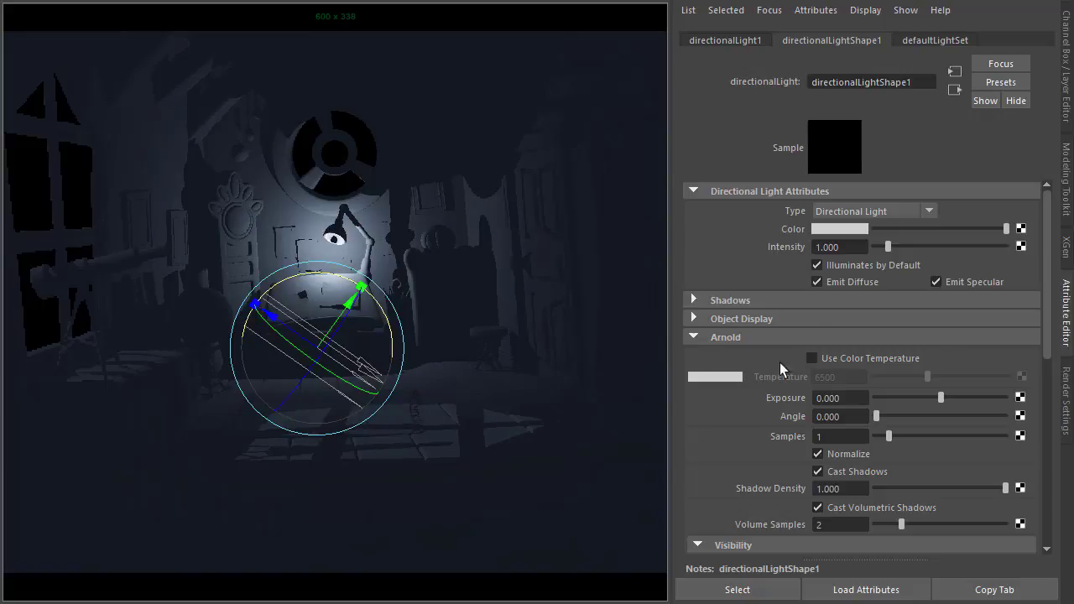
pyautogui.doubleClick(841, 398)
pyautogui.write('3')
pyautogui.press('Tab')
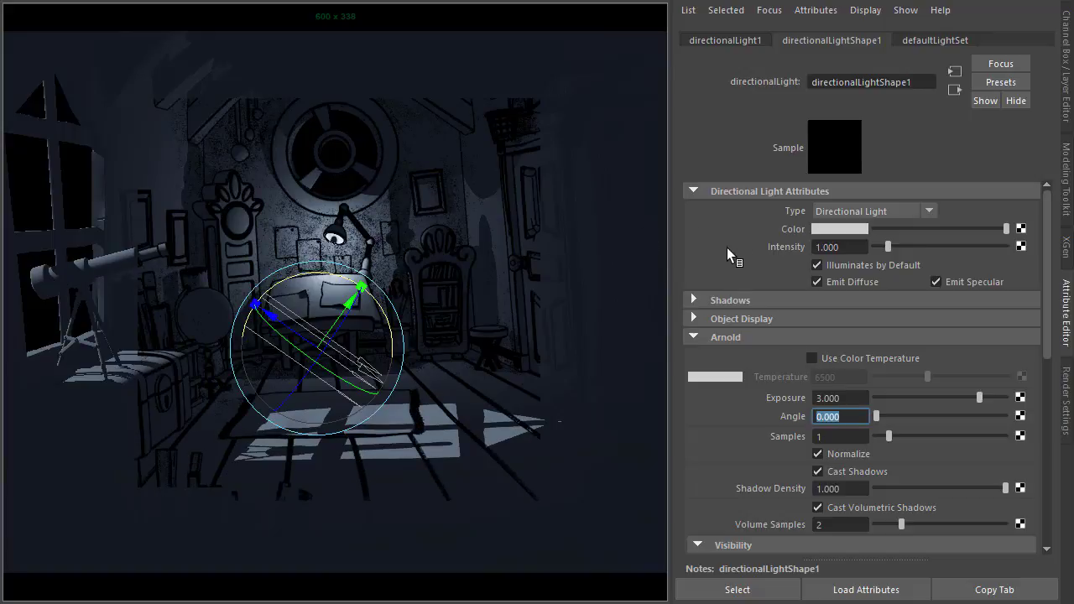
pyautogui.click(76, 167)
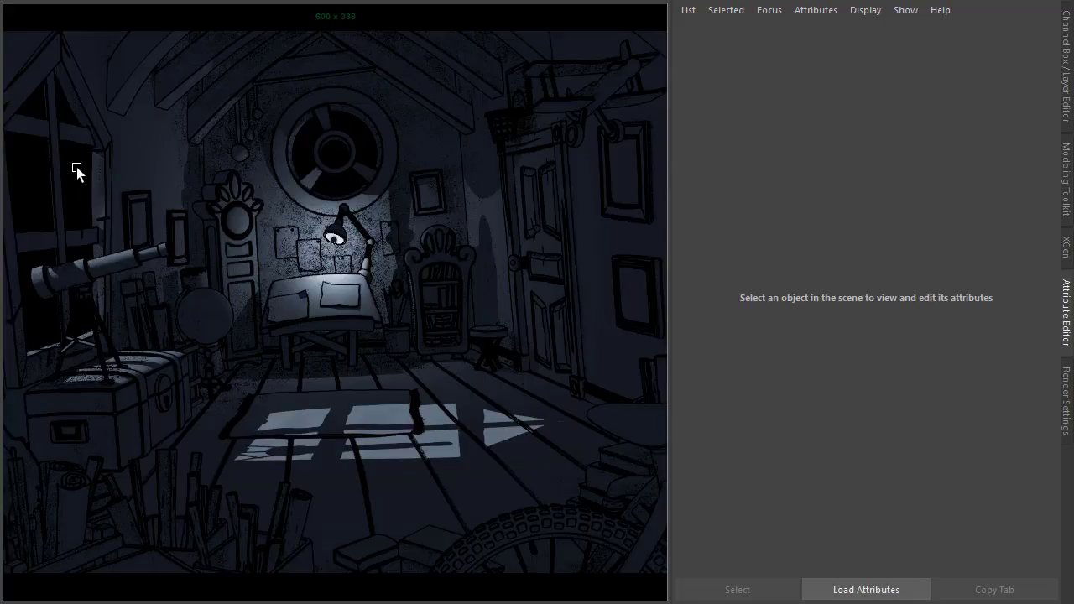
# Assign a new aiToon material with an edge Angle Threshold of 10.
pyautogui.click(366, 290)
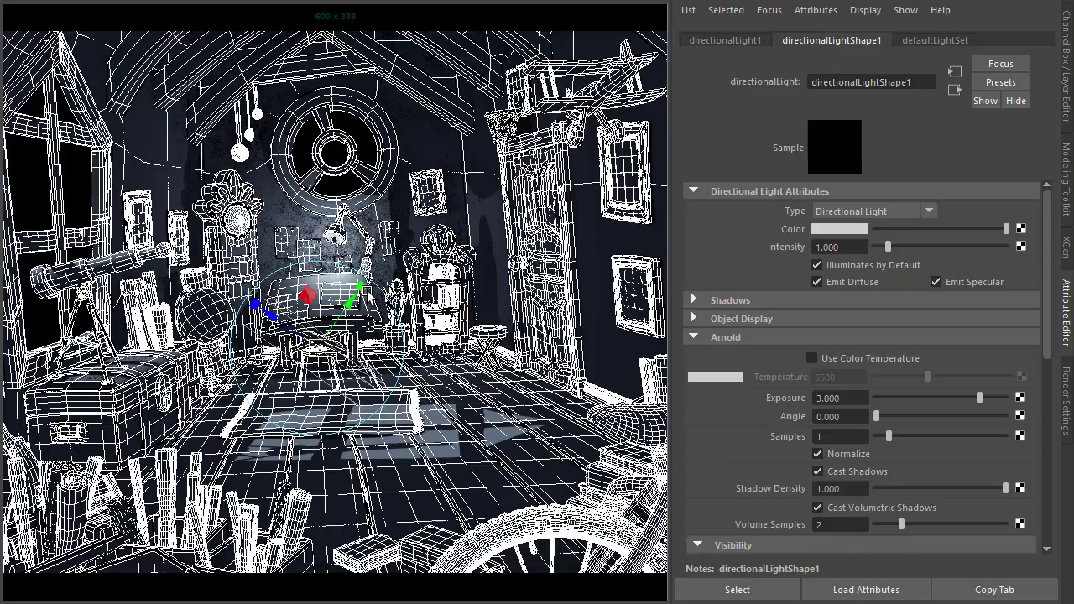
pyautogui.rightClick(492, 238)
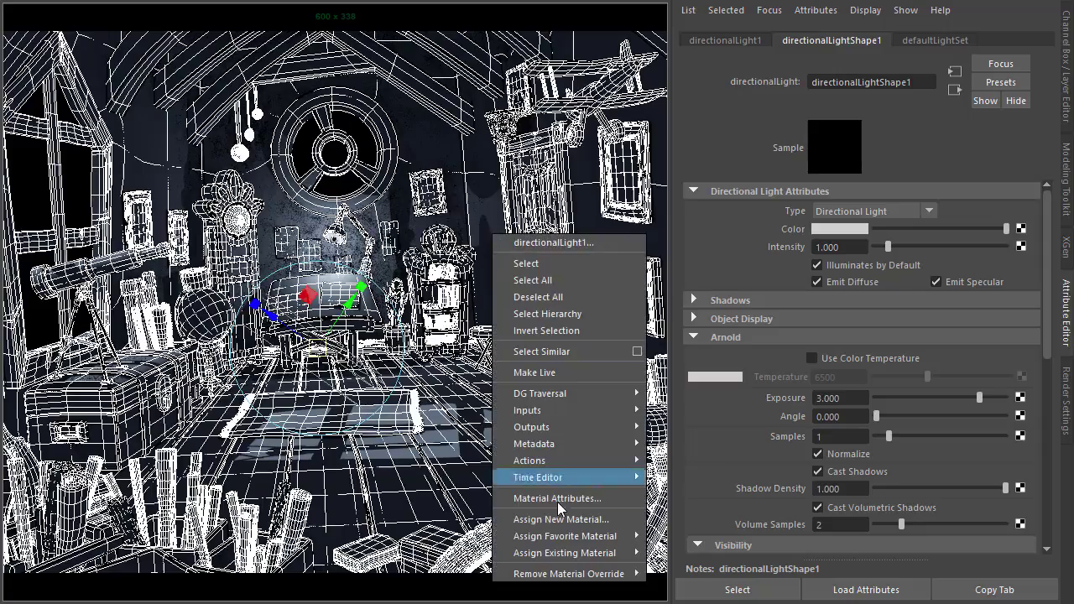
pyautogui.click(561, 519)
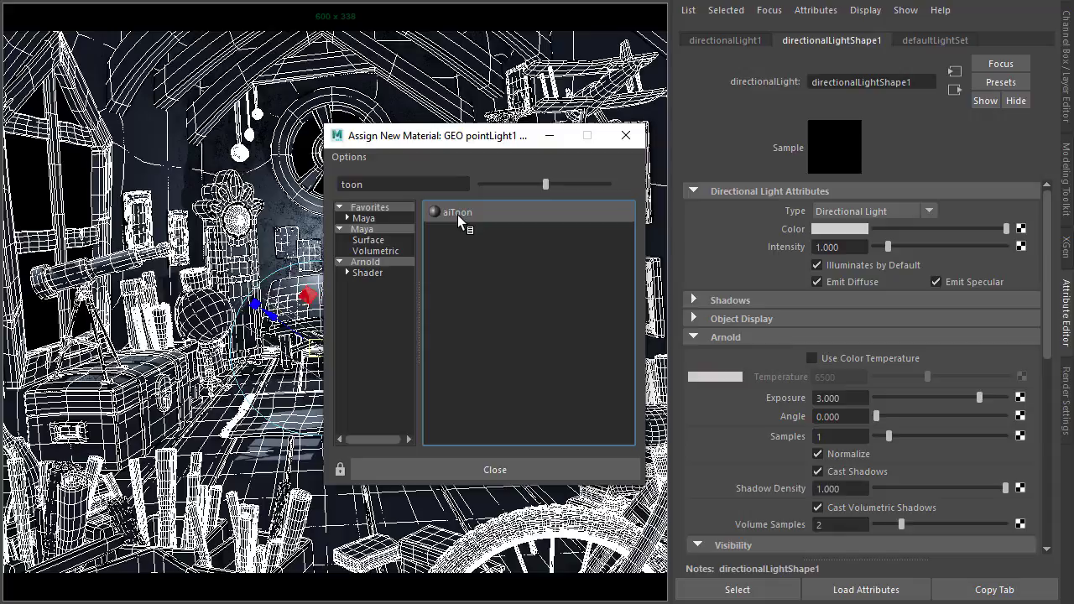
pyautogui.click(461, 220)
pyautogui.click(867, 412)
pyautogui.doubleClick(866, 412)
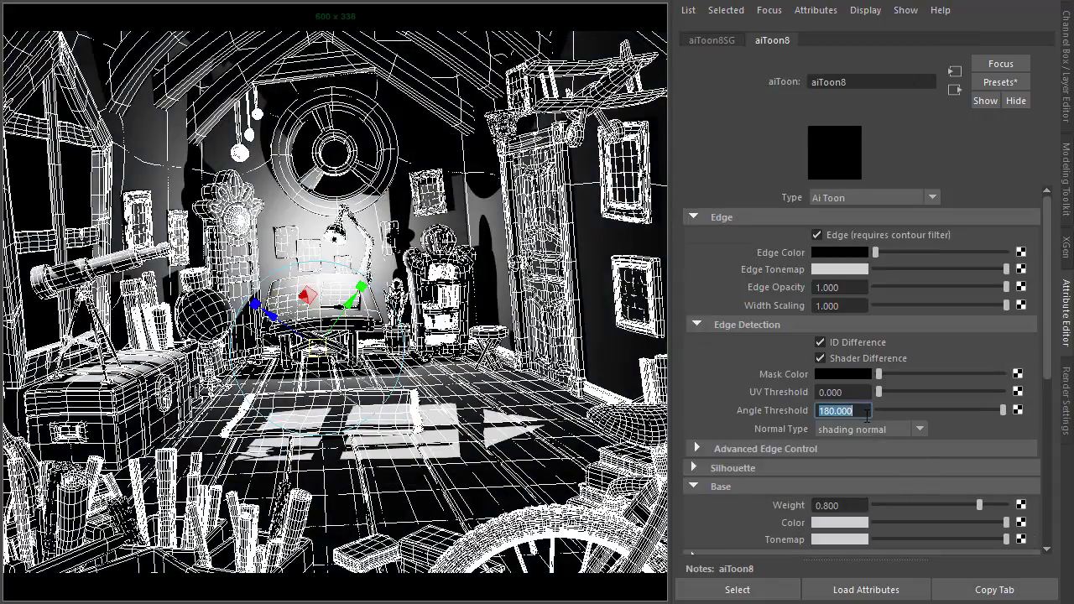
pyautogui.write('10')
pyautogui.press('Return')
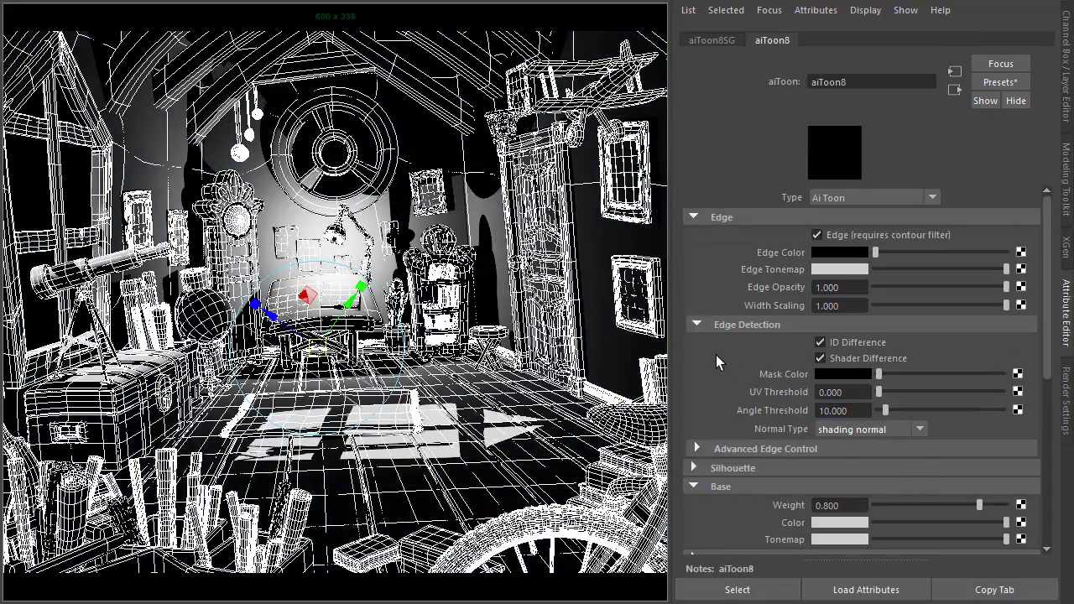
pyautogui.click(599, 286)
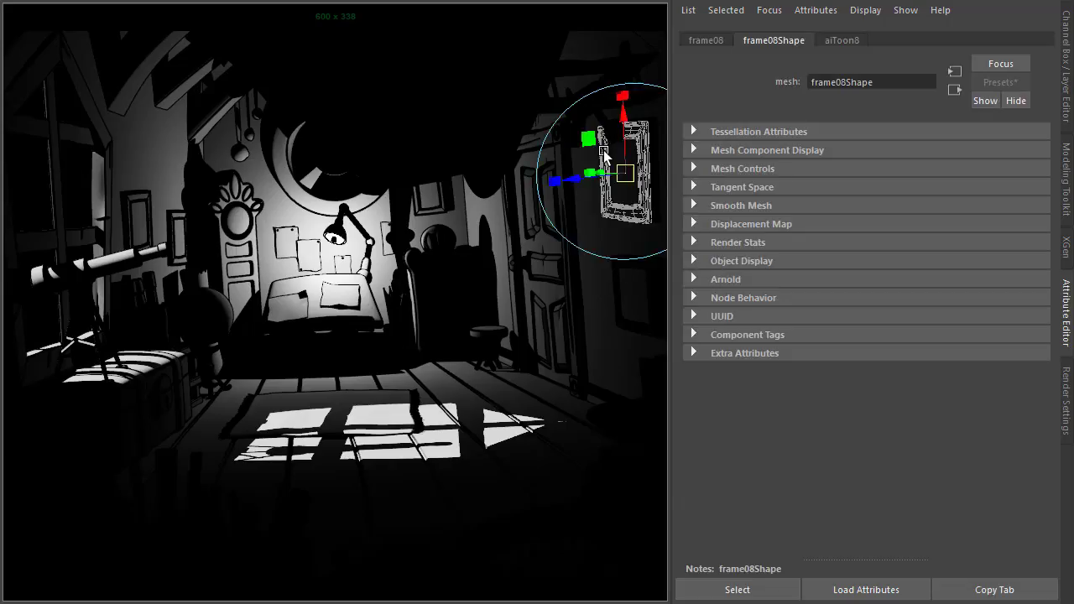
# Start connecting a render node to the aiToon8 base Tonemap.
pyautogui.click(842, 41)
pyautogui.scroll(-5, 728, 356)
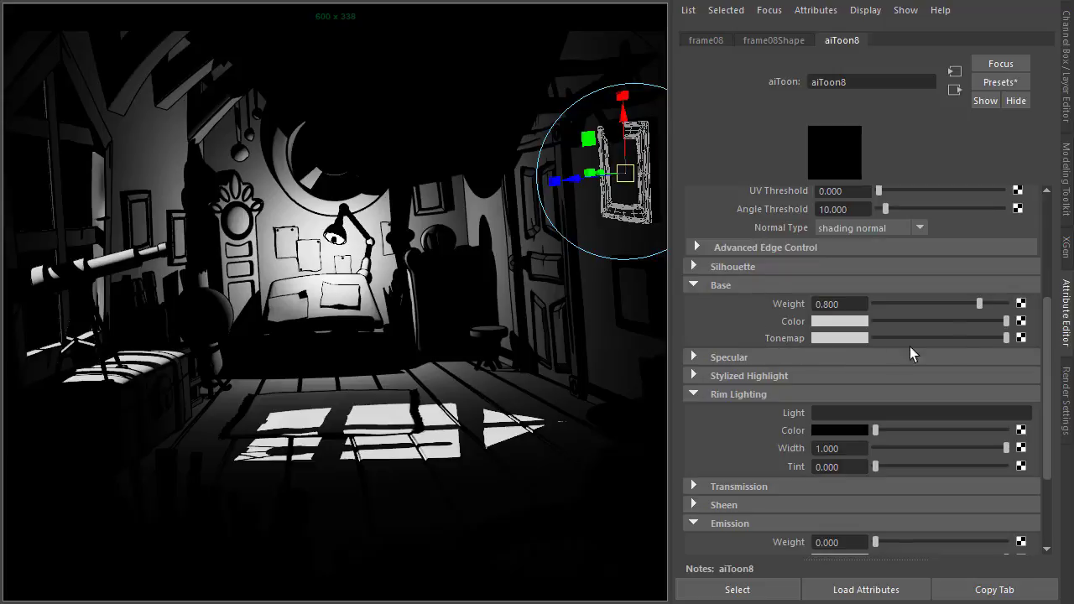
pyautogui.click(1022, 337)
# Create an aiRampRgb tonemap with Interpolation None and its white end at 0.896.
pyautogui.click(259, 102)
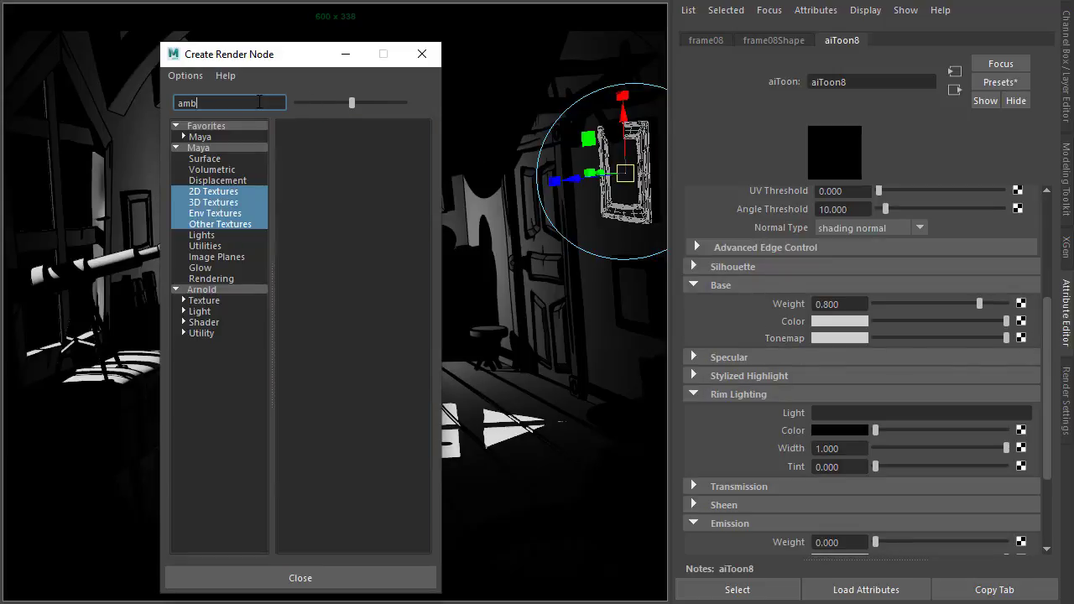
pyautogui.click(235, 285)
pyautogui.click(307, 192)
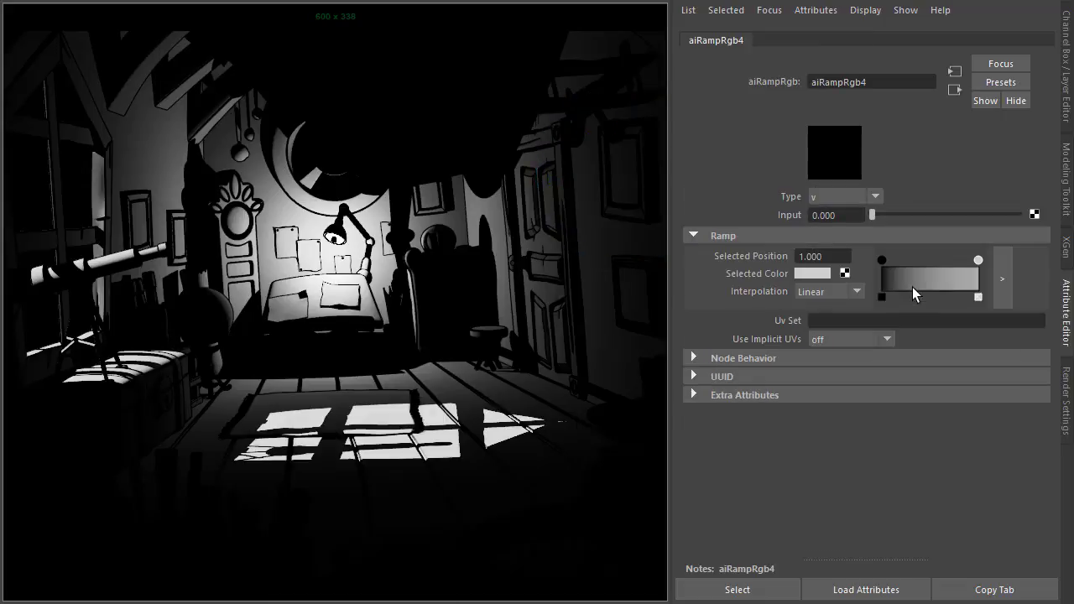
pyautogui.click(826, 292)
pyautogui.click(825, 310)
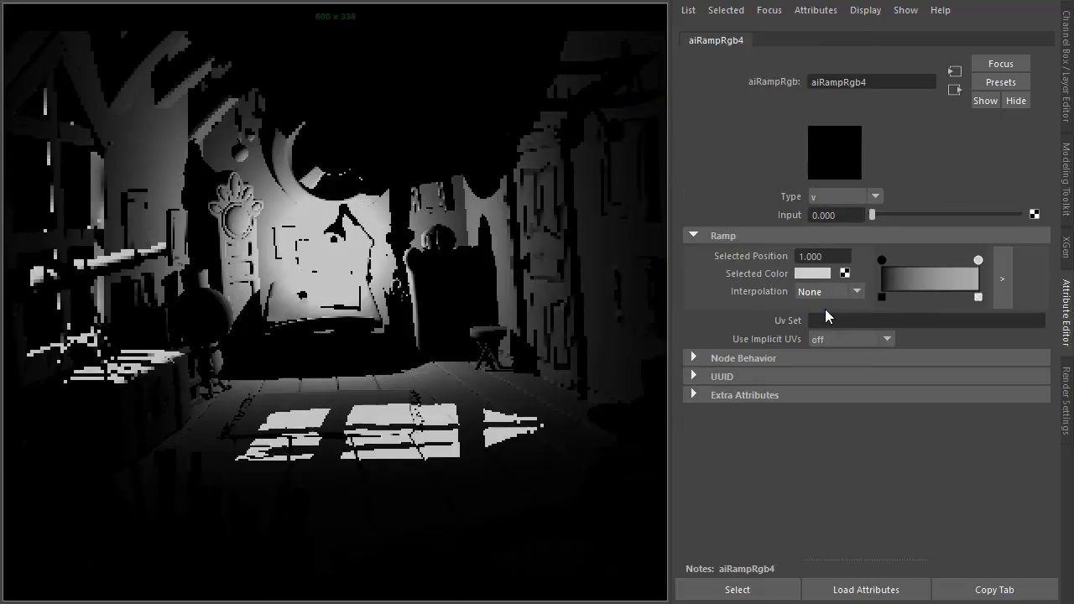
pyautogui.click(882, 260)
pyautogui.click(827, 291)
pyautogui.click(825, 310)
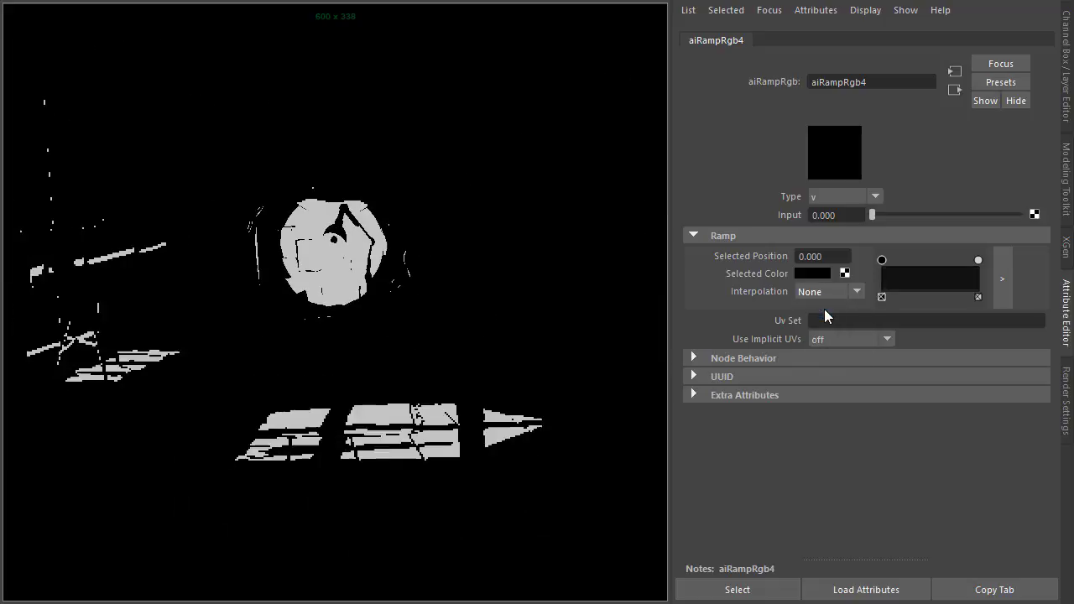
pyautogui.moveTo(977, 260); pyautogui.dragTo(968, 260)
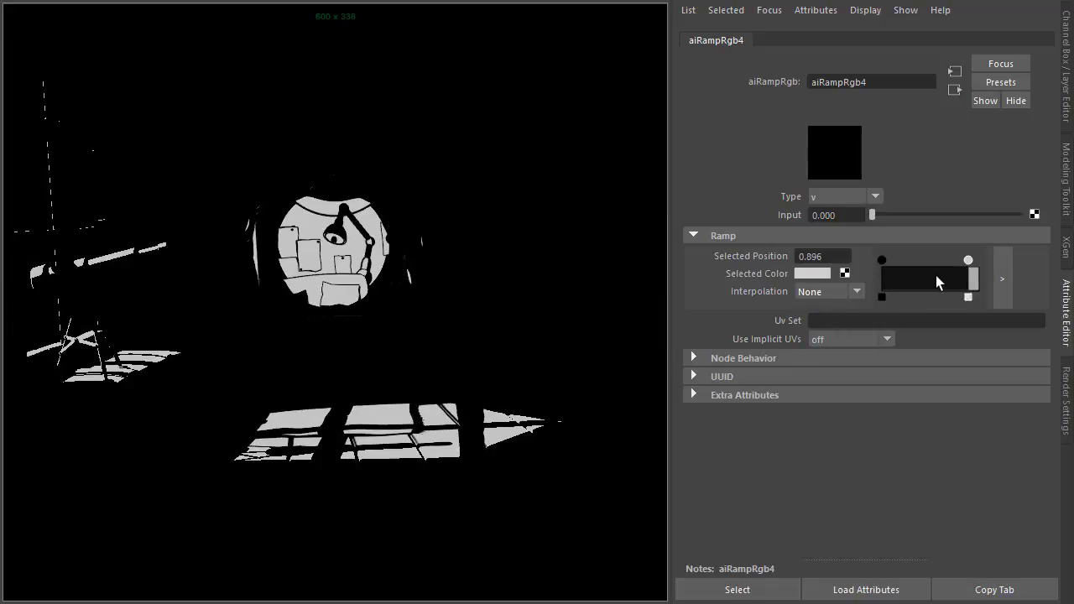
# Add two ramp bands and set both to grey.
pyautogui.click(939, 281)
pyautogui.click(915, 280)
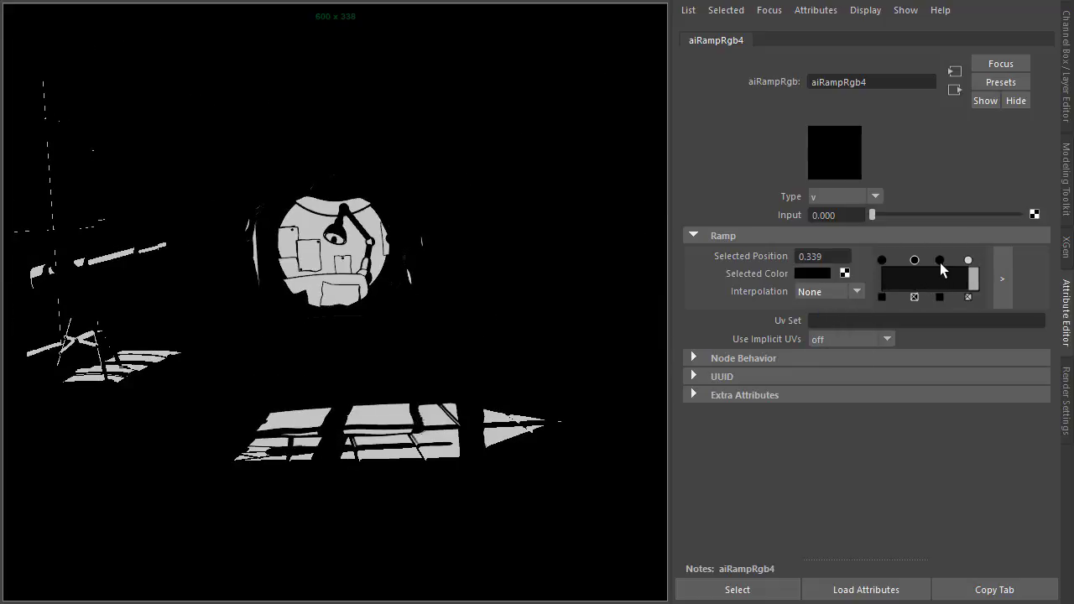
pyautogui.click(818, 273)
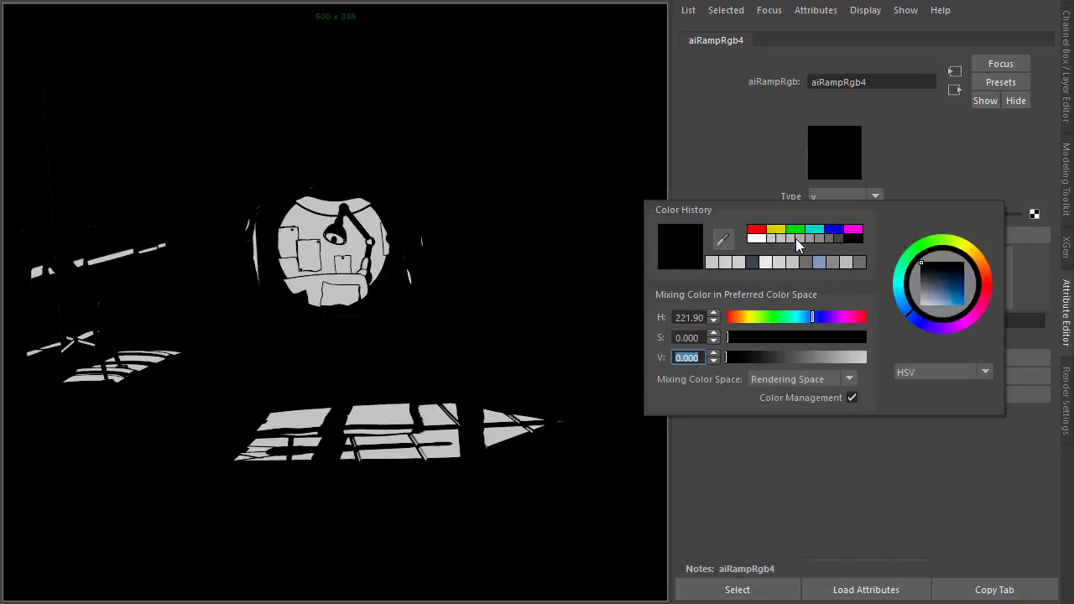
pyautogui.click(804, 238)
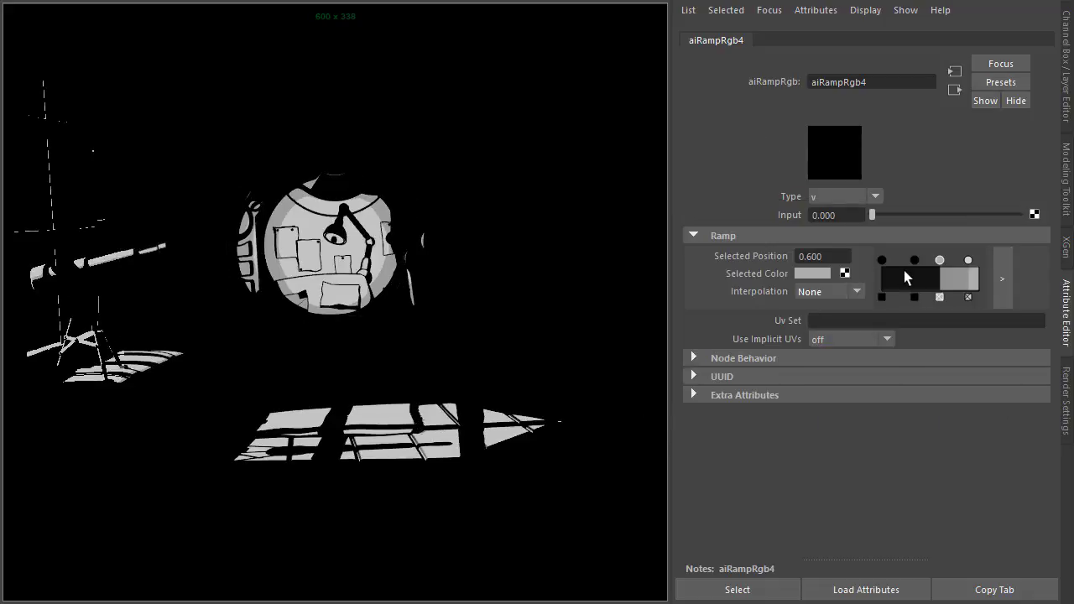
pyautogui.click(915, 261)
pyautogui.click(818, 274)
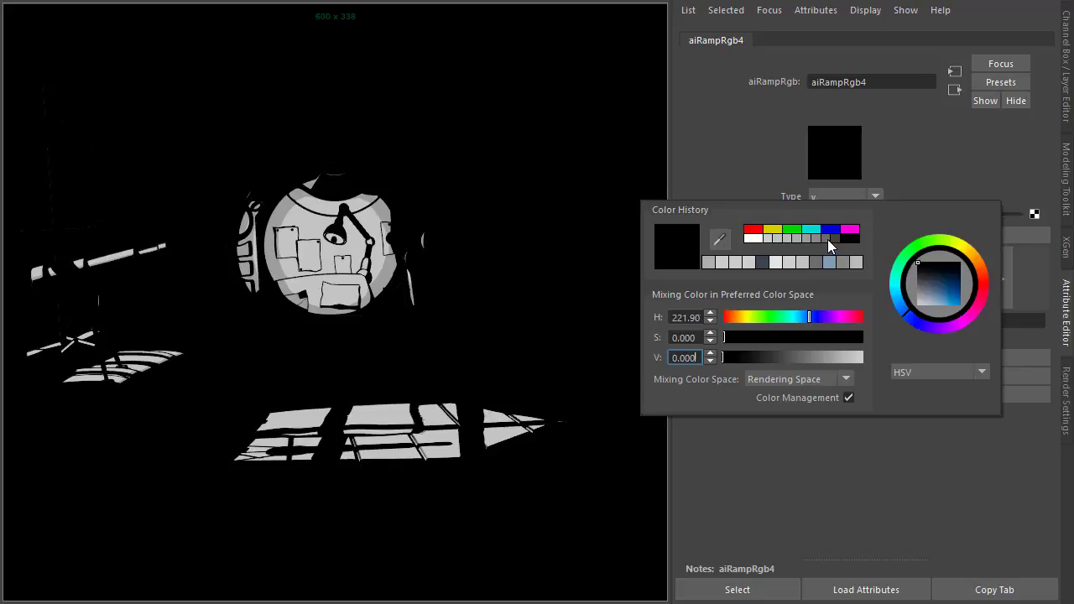
pyautogui.click(827, 239)
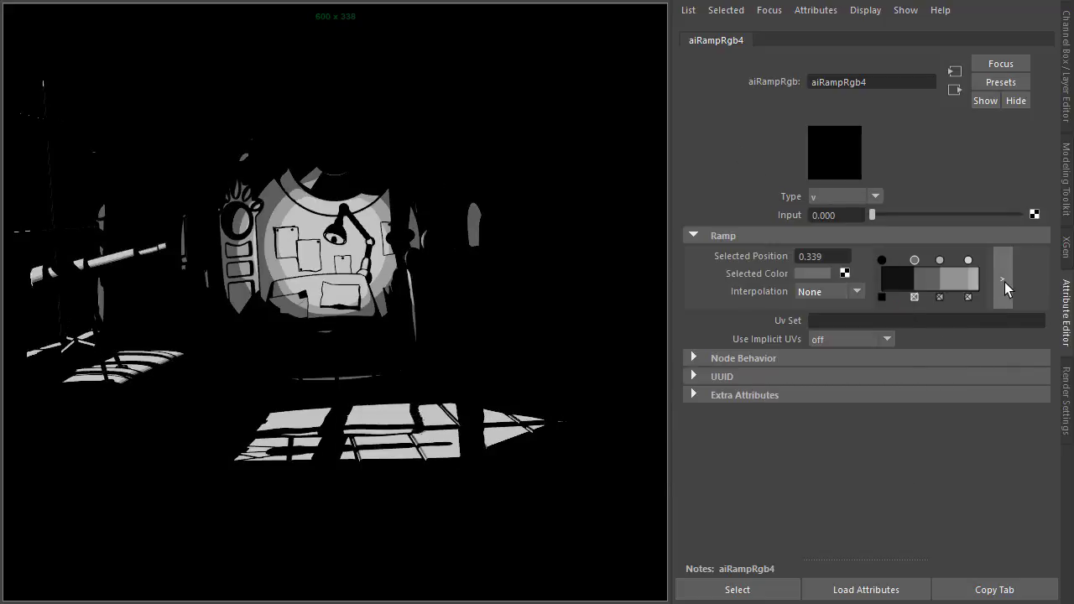
# In the larger ramp editor, slide the grey bands toward the dark end, darkest near 0.010.
pyautogui.click(1001, 279)
pyautogui.moveTo(557, 324); pyautogui.dragTo(407, 336)
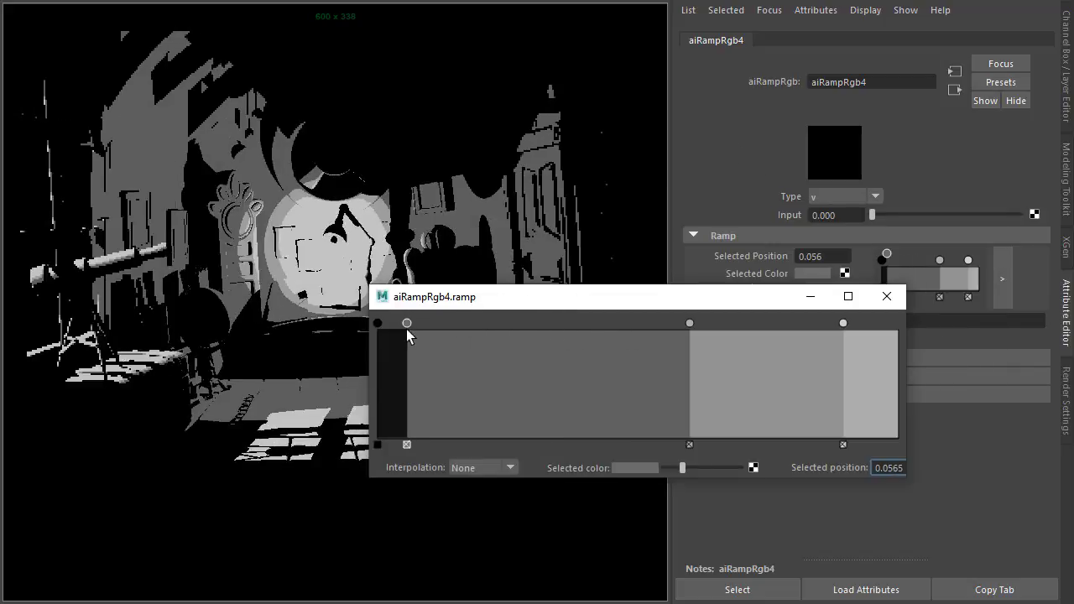
pyautogui.moveTo(437, 297); pyautogui.dragTo(485, 394)
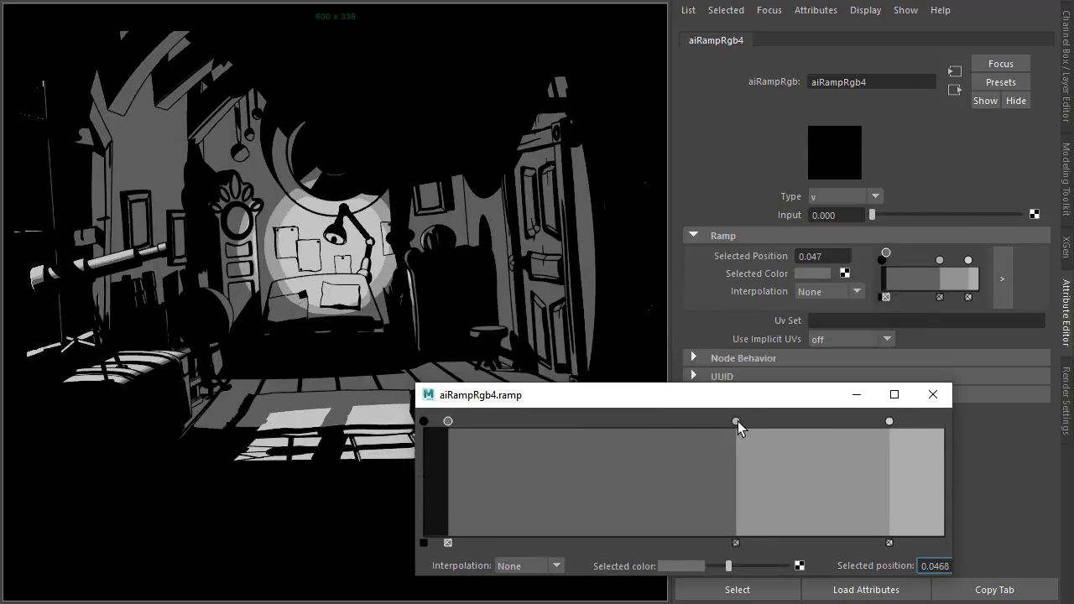
pyautogui.moveTo(735, 424); pyautogui.dragTo(428, 421)
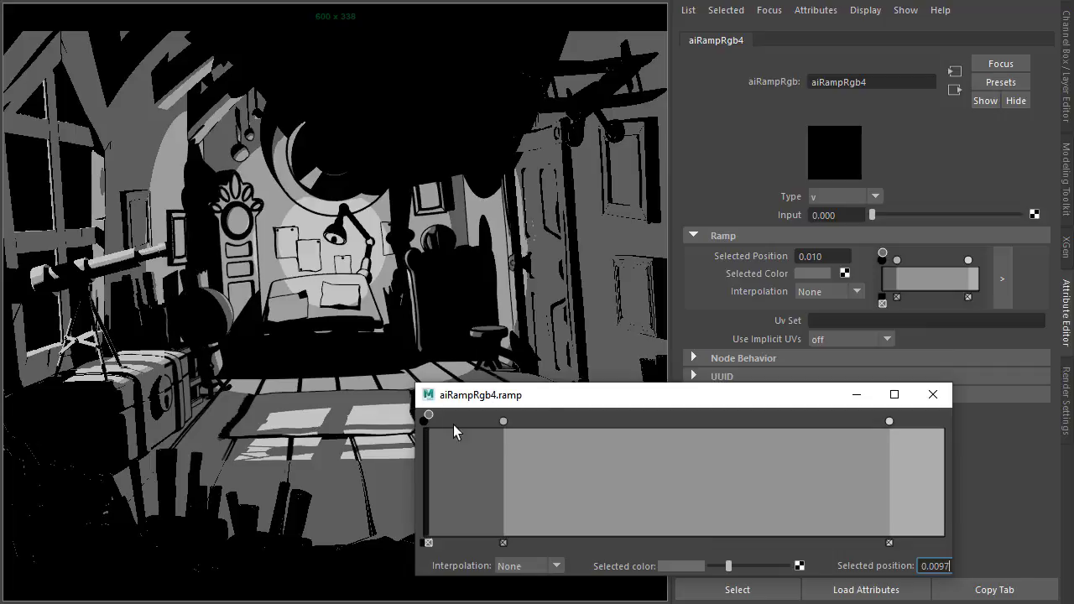
# Set the aiToon8 Base Color to a light blue-grey.
pyautogui.click(932, 394)
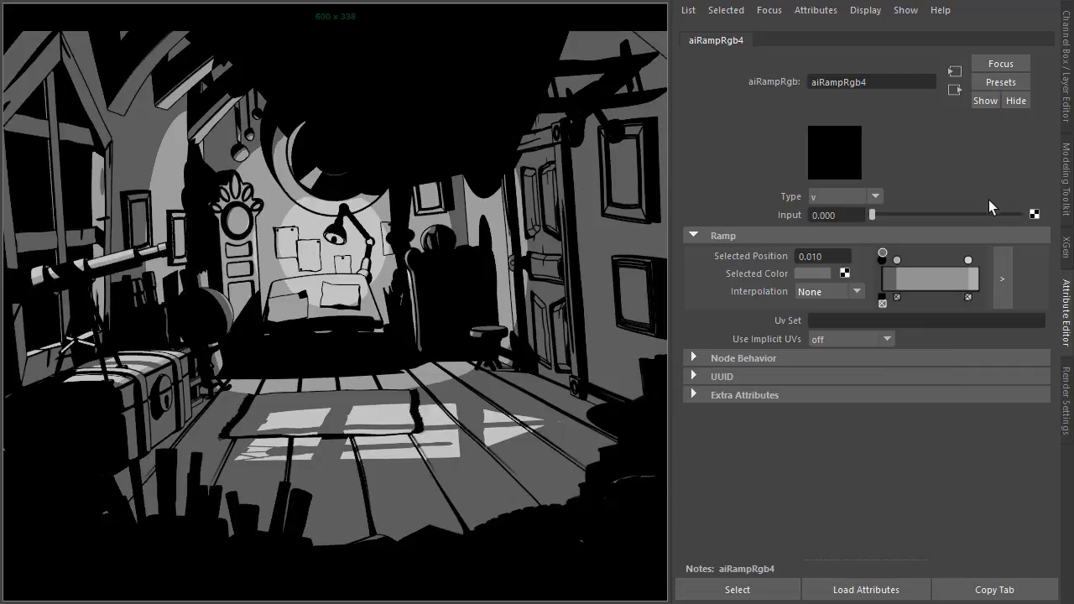
pyautogui.click(954, 91)
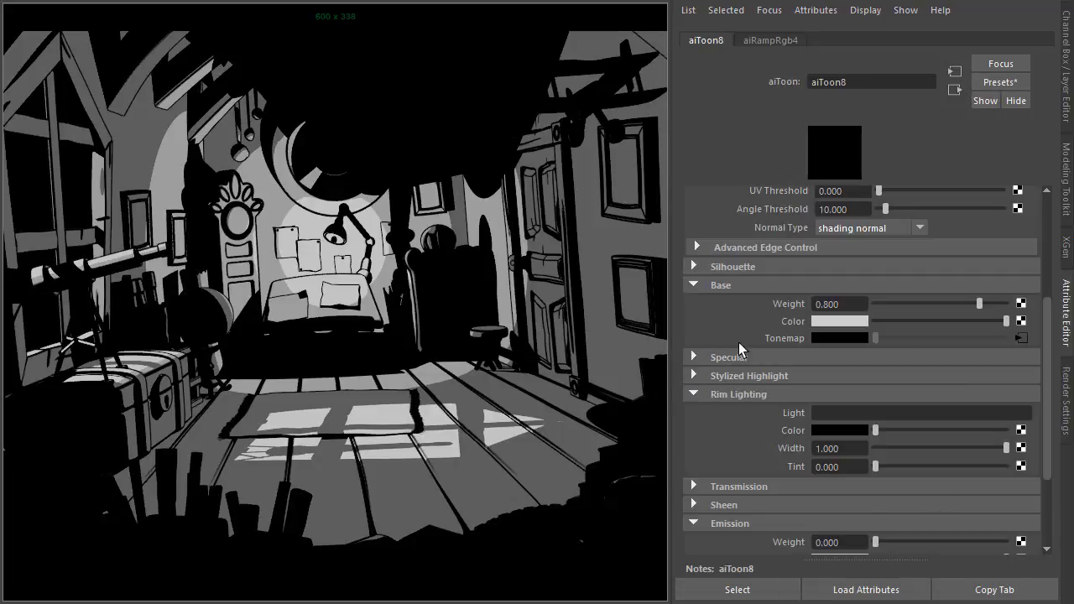
pyautogui.click(839, 322)
pyautogui.click(798, 311)
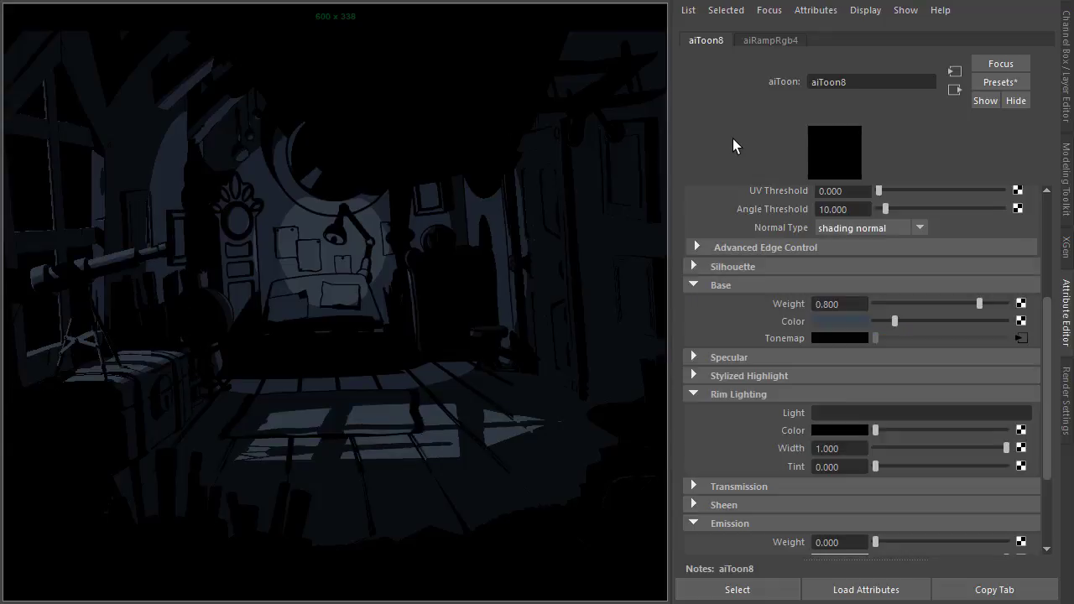
pyautogui.moveTo(903, 320); pyautogui.dragTo(1002, 305)
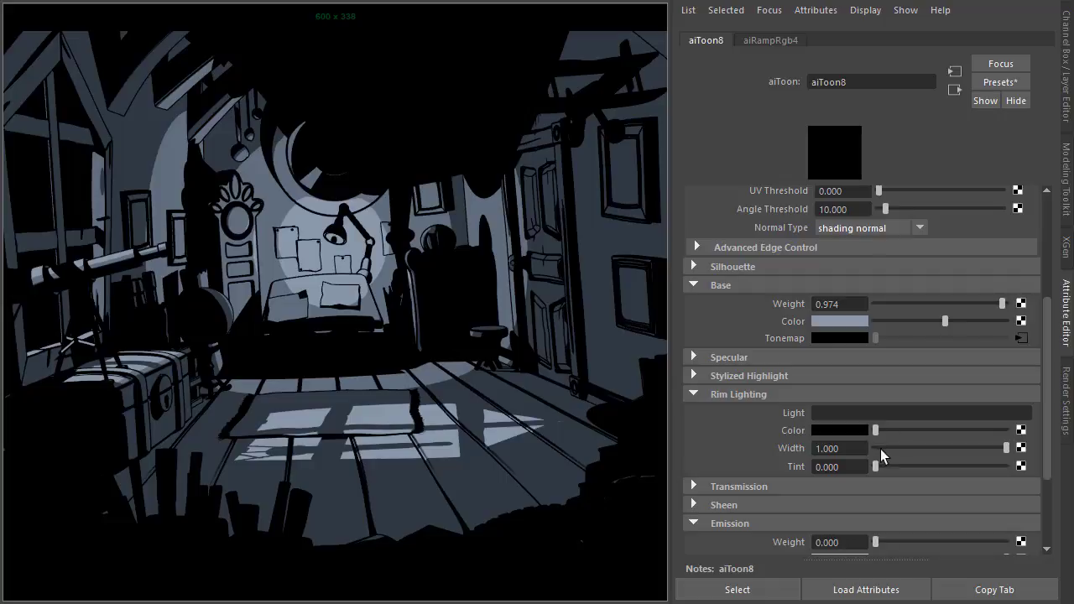
# Brighten the rim light to grey at width 0.234 and move the point light beside the desk lamp.
pyautogui.moveTo(885, 433)
pyautogui.mouseDown()
pyautogui.moveTo(921, 429)
pyautogui.moveTo(912, 450)
pyautogui.moveTo(897, 449)
pyautogui.moveTo(925, 468)
pyautogui.moveTo(1002, 471)
pyautogui.mouseUp()
pyautogui.moveTo(924, 431); pyautogui.dragTo(959, 436)
pyautogui.moveTo(890, 448)
pyautogui.mouseDown()
pyautogui.moveTo(917, 447)
pyautogui.moveTo(876, 445)
pyautogui.moveTo(922, 447)
pyautogui.moveTo(904, 448)
pyautogui.mouseUp()
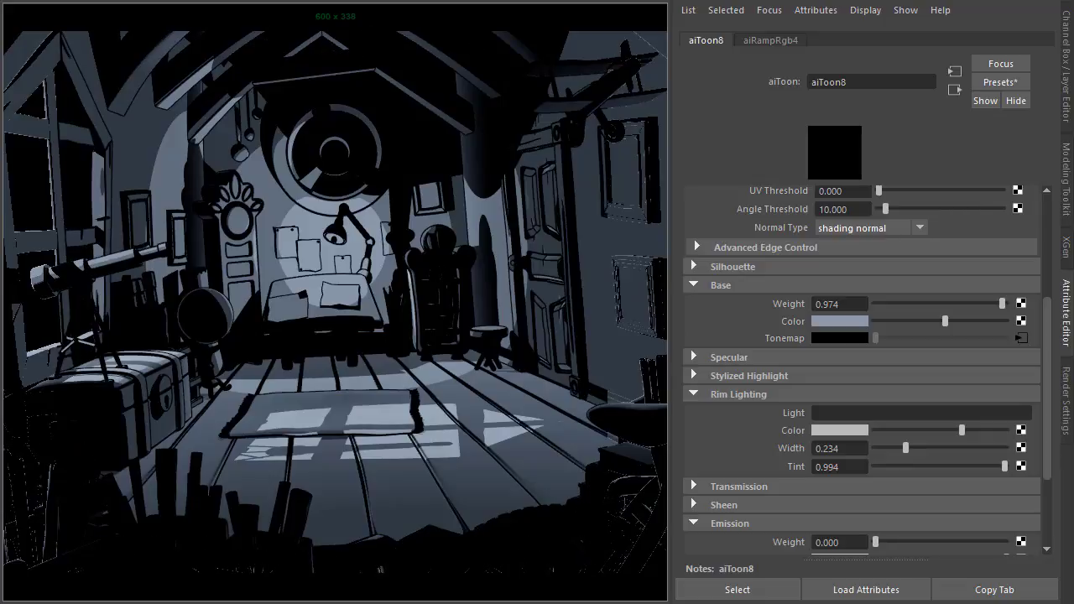
pyautogui.click(332, 243)
pyautogui.moveTo(333, 244)
pyautogui.mouseDown()
pyautogui.moveTo(408, 206)
pyautogui.moveTo(206, 204)
pyautogui.moveTo(271, 249)
pyautogui.moveTo(314, 232)
pyautogui.moveTo(309, 260)
pyautogui.mouseUp()
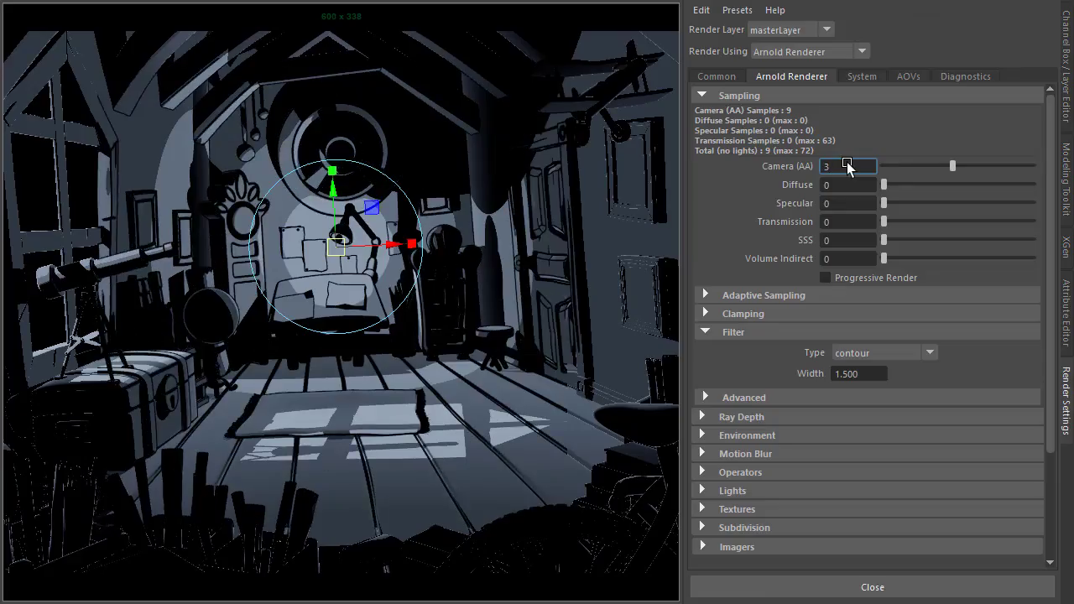
# Drop Arnold's Camera (AA) samples from 3 to 1, then deselect the light to view the render.
pyautogui.press('Tab')
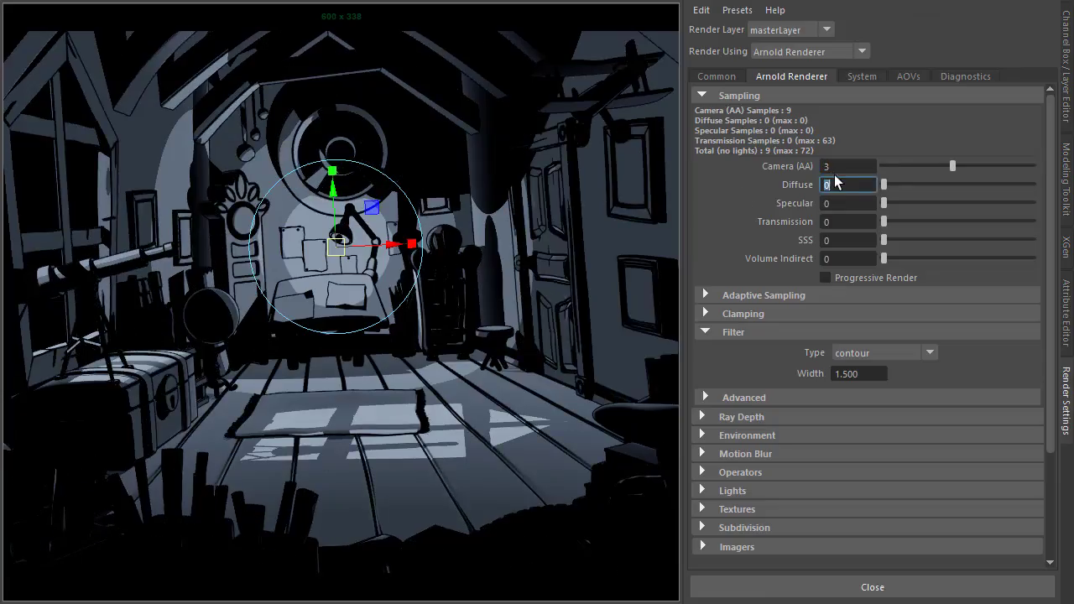
pyautogui.click(844, 166)
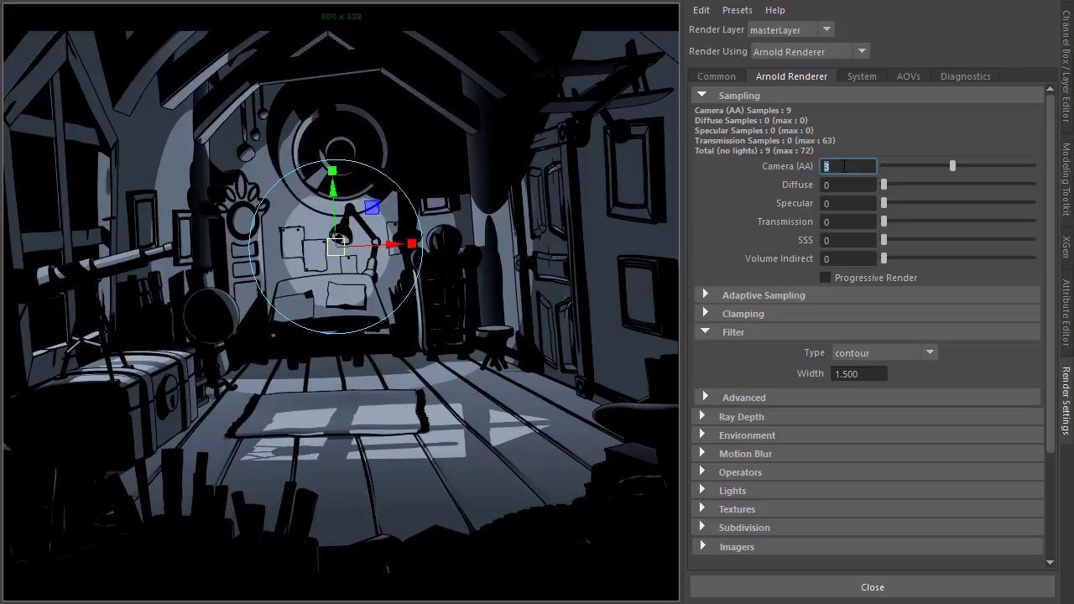
pyautogui.write('1')
pyautogui.press('Return')
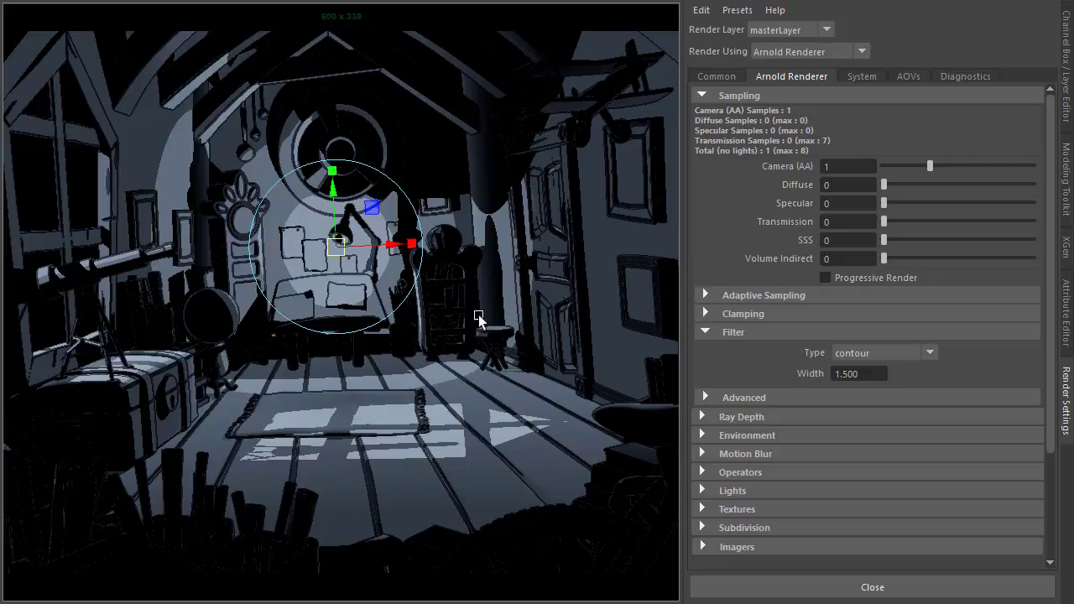
pyautogui.click(81, 182)
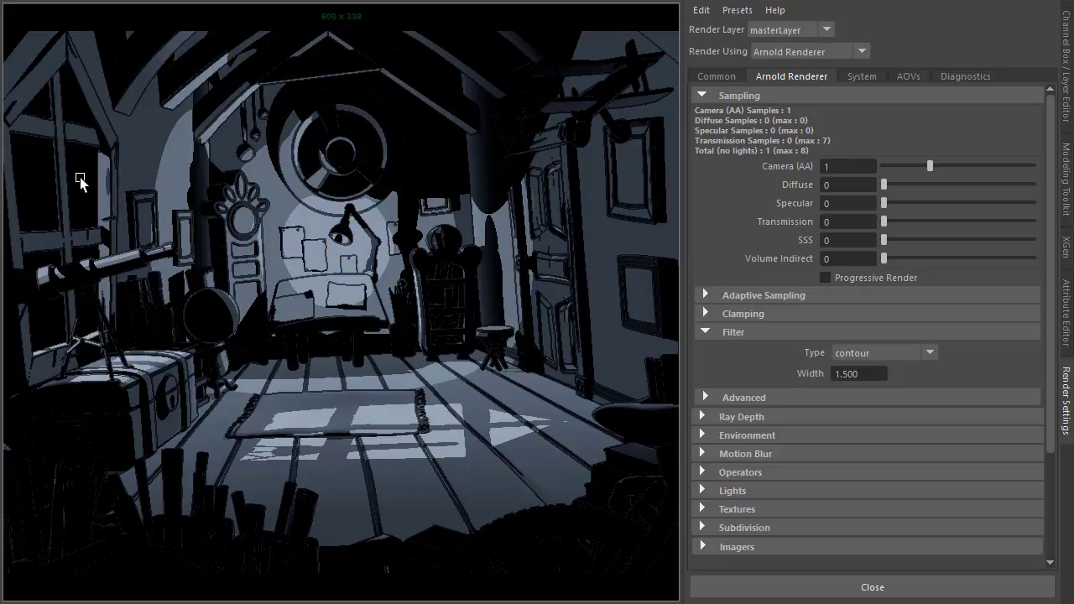